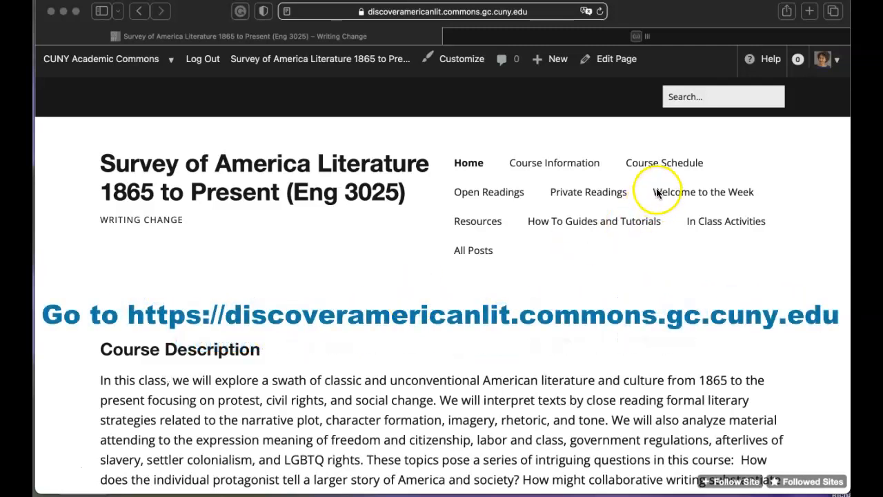
Open the course schedule and find the Class Two homework for Thursday, February 2, 2023.
{"action": "left_click", "coordinate": [658, 166]}
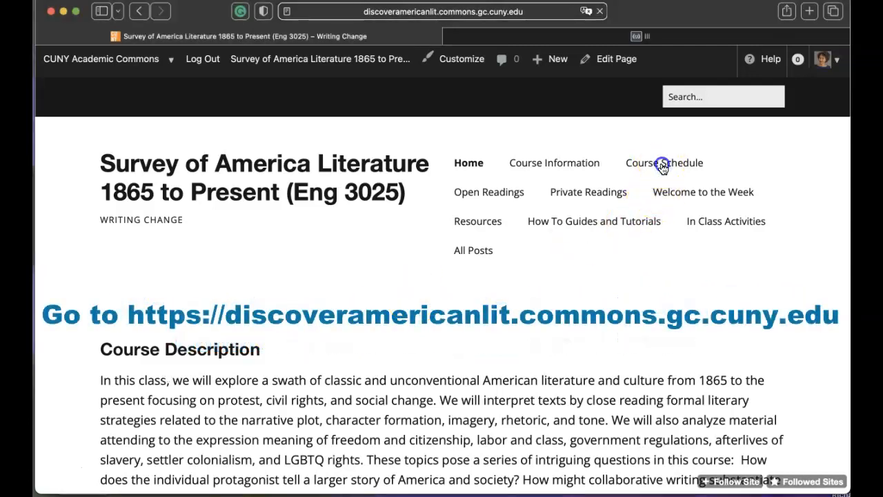
{"action": "scroll", "coordinate": [552, 261], "scroll_direction": "down", "scroll_amount": 10}
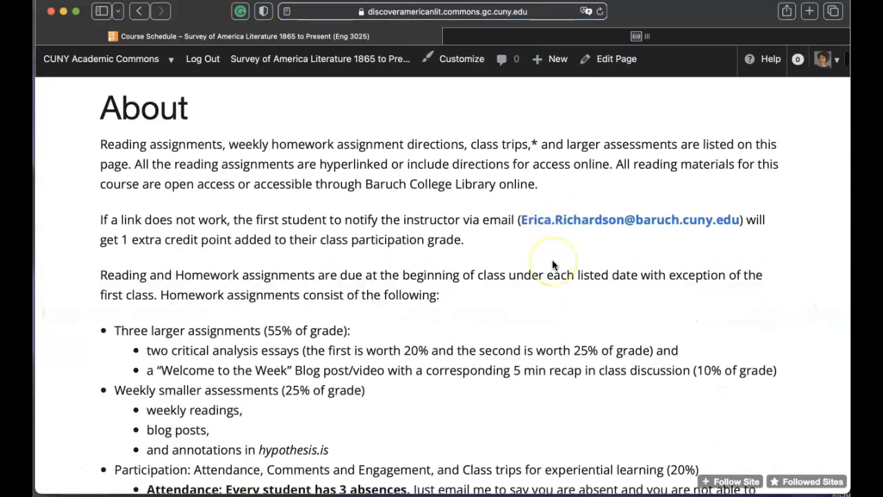
{"action": "scroll", "coordinate": [552, 265], "scroll_direction": "down", "scroll_amount": 15}
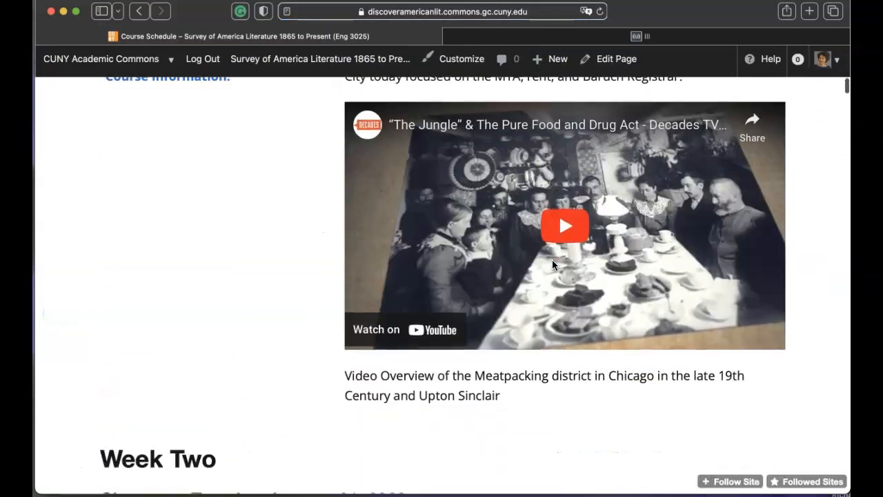
{"action": "scroll", "coordinate": [552, 265], "scroll_direction": "down", "scroll_amount": 12}
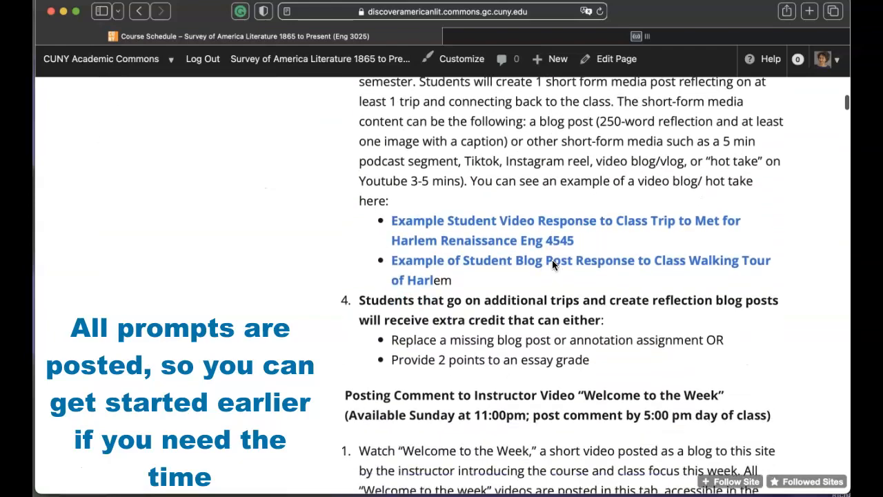
{"action": "scroll", "coordinate": [552, 261], "scroll_direction": "down", "scroll_amount": 10}
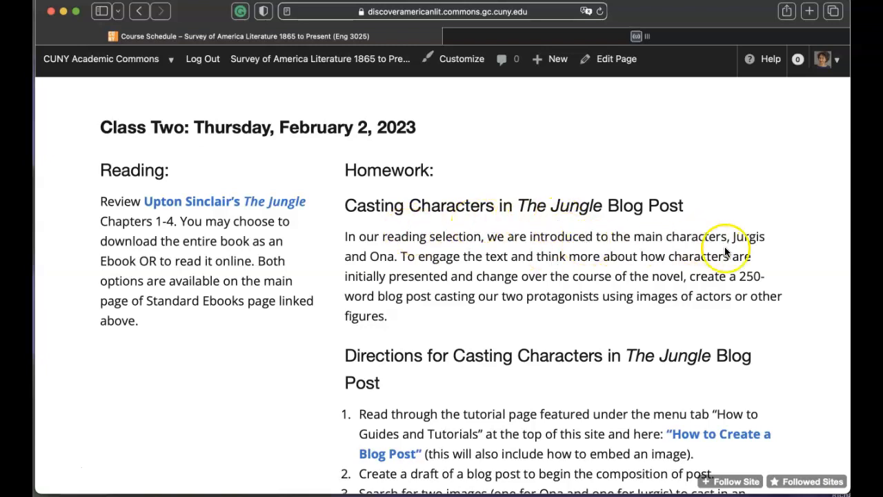
Read through the homework directions for the Casting Characters in The Jungle blog post.
{"action": "scroll", "coordinate": [459, 276], "scroll_direction": "down", "scroll_amount": 2}
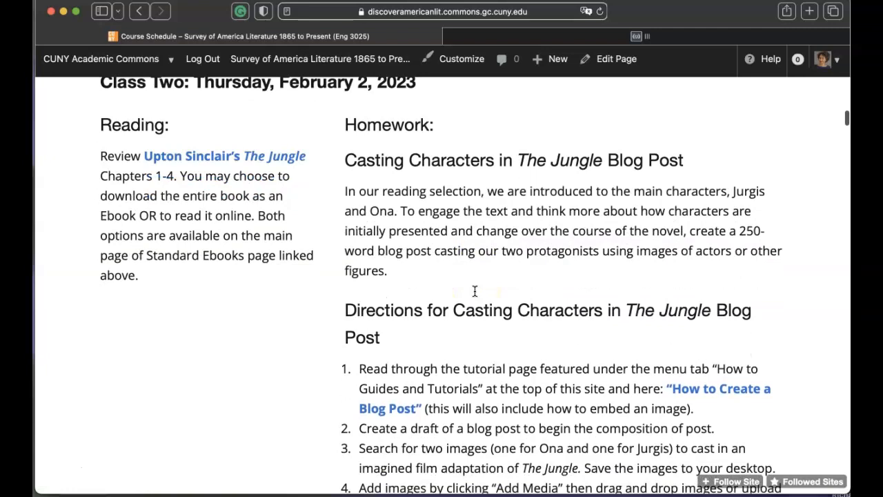
{"action": "scroll", "coordinate": [475, 291], "scroll_direction": "down", "scroll_amount": 3}
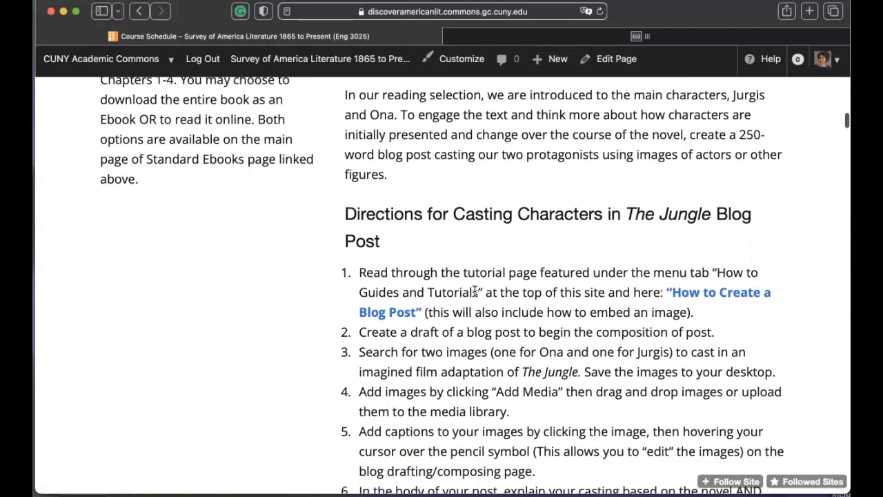
{"action": "scroll", "coordinate": [475, 291], "scroll_direction": "down", "scroll_amount": 2}
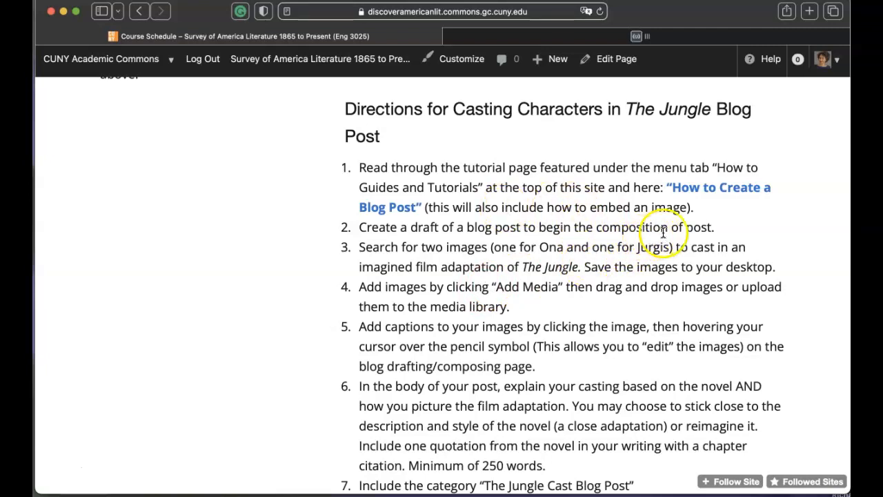
{"action": "scroll", "coordinate": [583, 250], "scroll_direction": "down", "scroll_amount": 1}
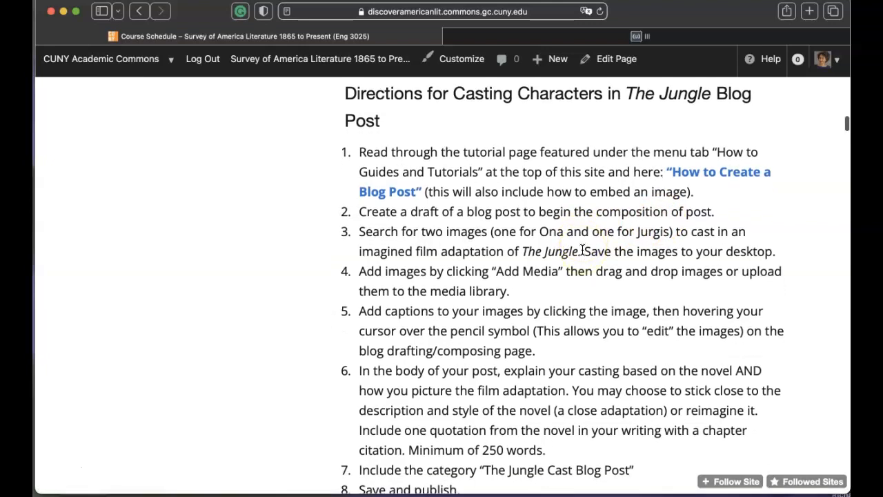
{"action": "scroll", "coordinate": [583, 250], "scroll_direction": "down", "scroll_amount": 1}
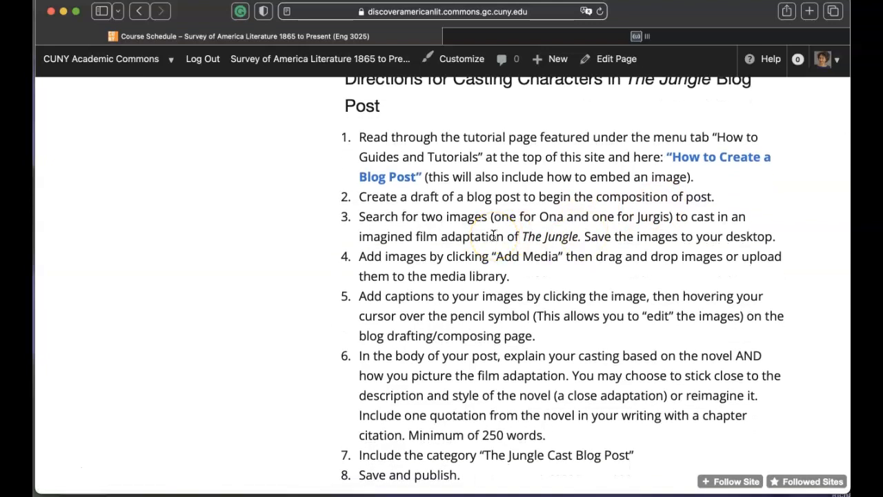
{"action": "scroll", "coordinate": [494, 236], "scroll_direction": "down", "scroll_amount": 3}
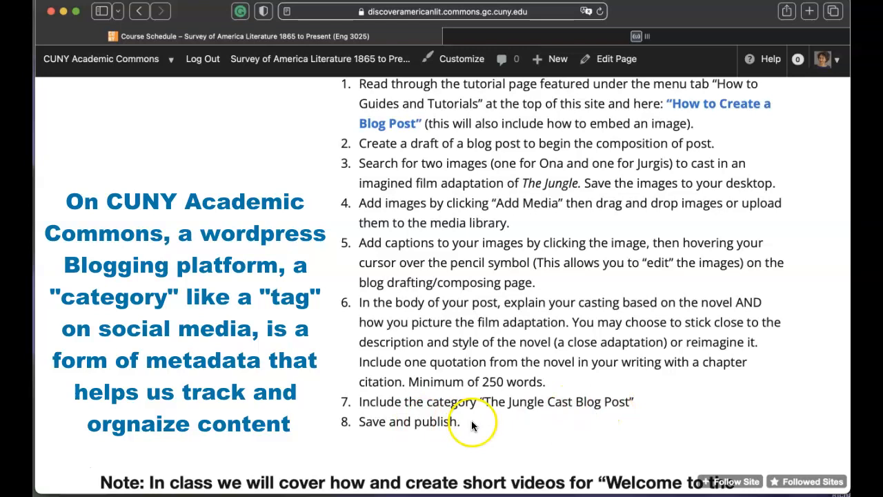
{"action": "scroll", "coordinate": [505, 422], "scroll_direction": "up", "scroll_amount": 3}
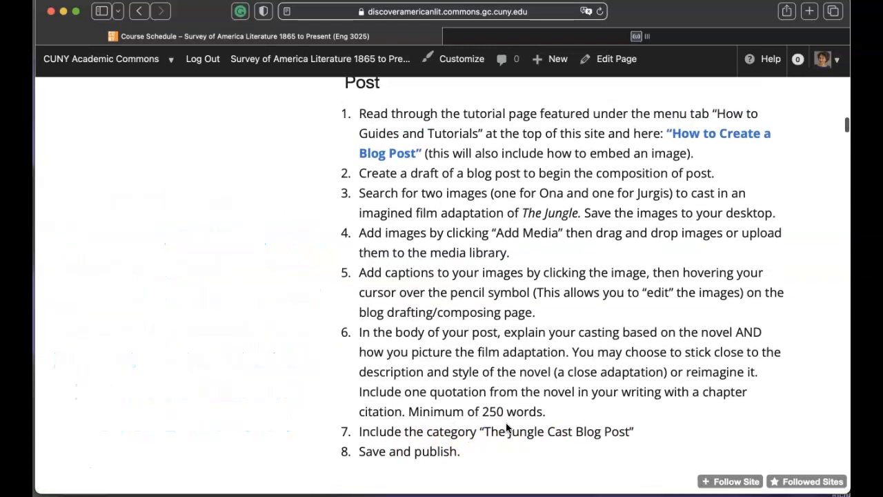
{"action": "scroll", "coordinate": [508, 428], "scroll_direction": "up", "scroll_amount": 4}
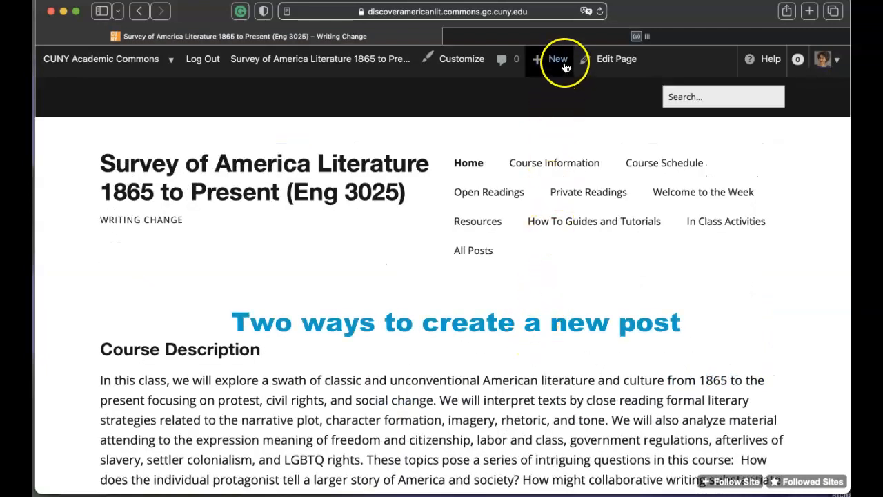
Start a new post from the dashboard of the Survey of America Literature site.
{"action": "mouse_move", "coordinate": [564, 66]}
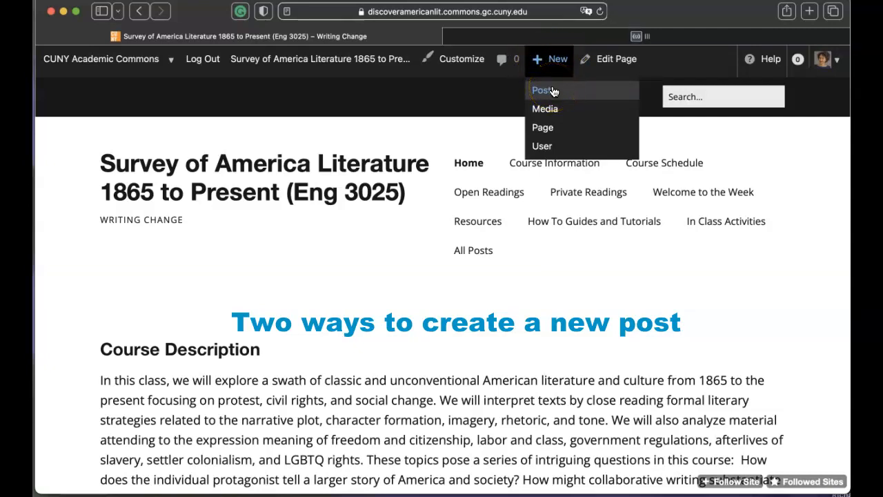
{"action": "mouse_move", "coordinate": [319, 63]}
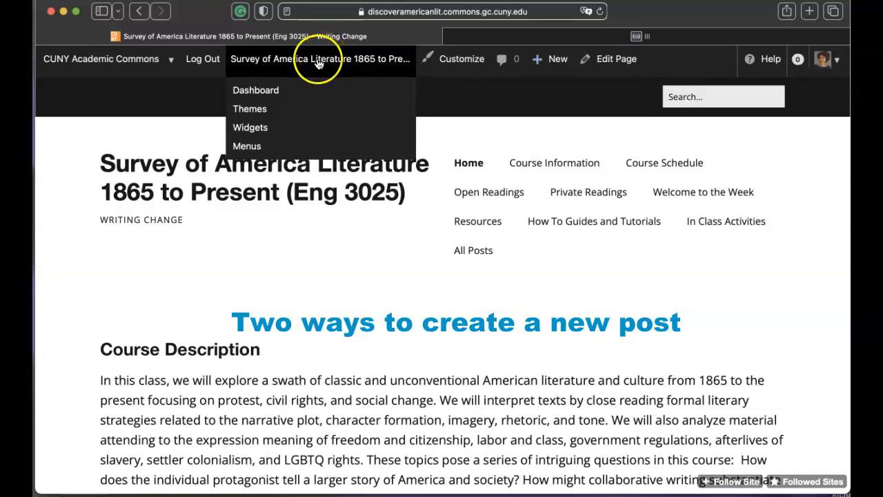
{"action": "left_click", "coordinate": [259, 93]}
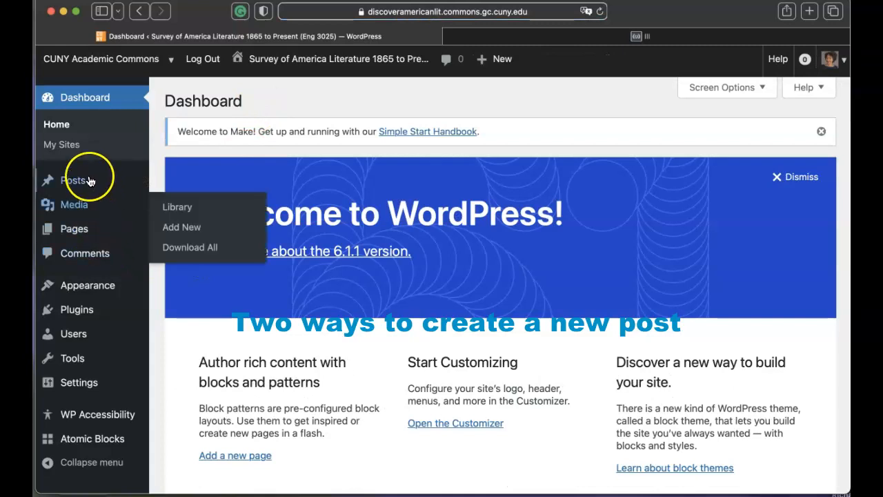
{"action": "mouse_move", "coordinate": [88, 180]}
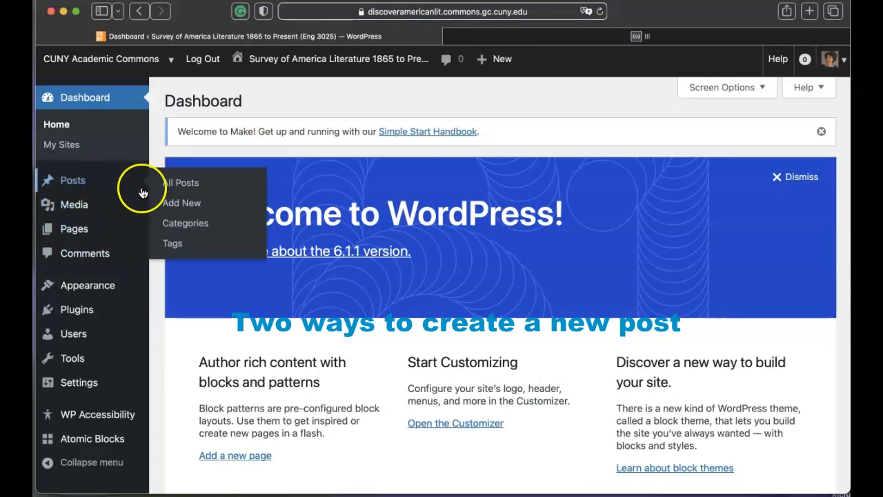
{"action": "left_click", "coordinate": [175, 204]}
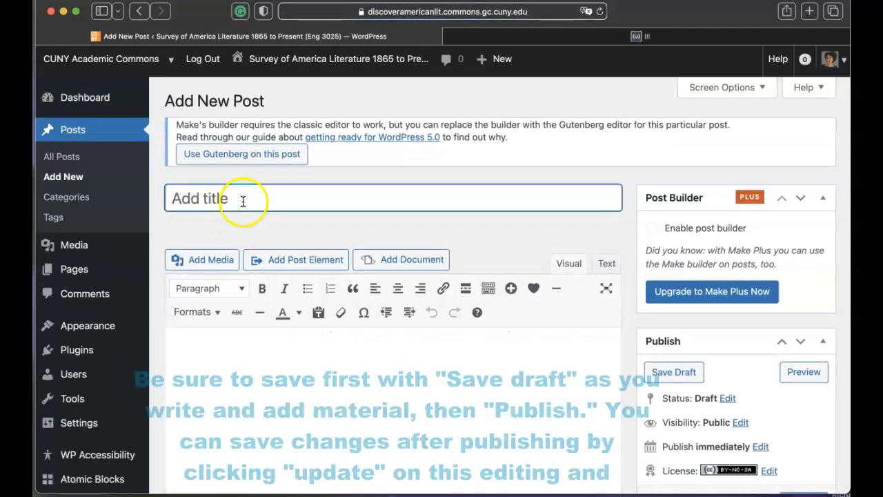
Title the post "What do you See?" and write "What does it take for a university to provide mental health?" as its body text.
{"action": "left_click", "coordinate": [261, 196]}
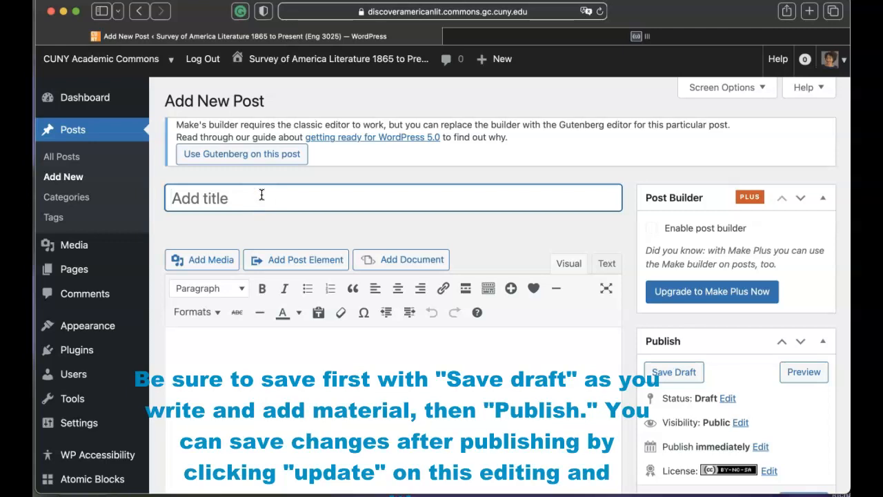
{"action": "type", "text": "What do you See?"}
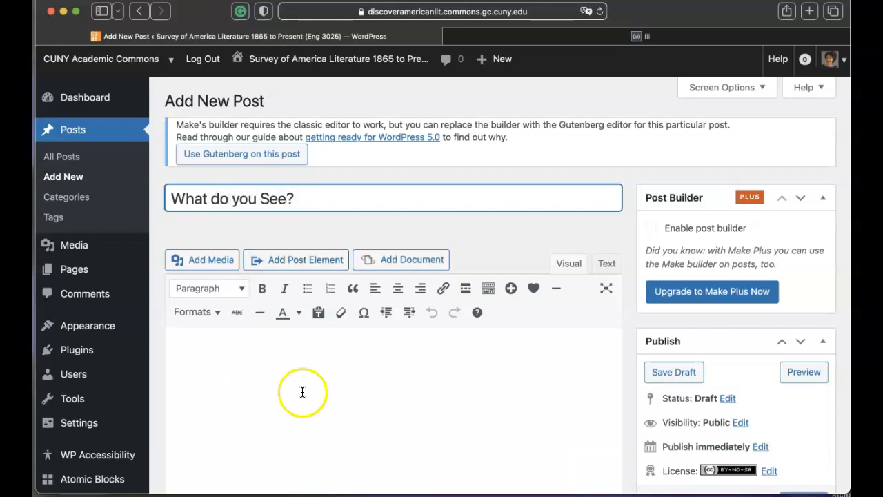
{"action": "scroll", "coordinate": [355, 396], "scroll_direction": "down", "scroll_amount": 2}
{"action": "left_click", "coordinate": [365, 374]}
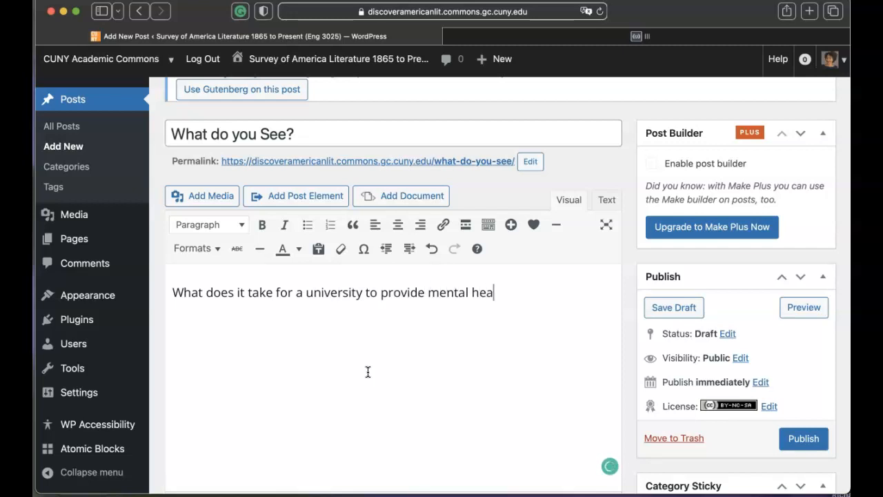
{"action": "left_click", "coordinate": [483, 338]}
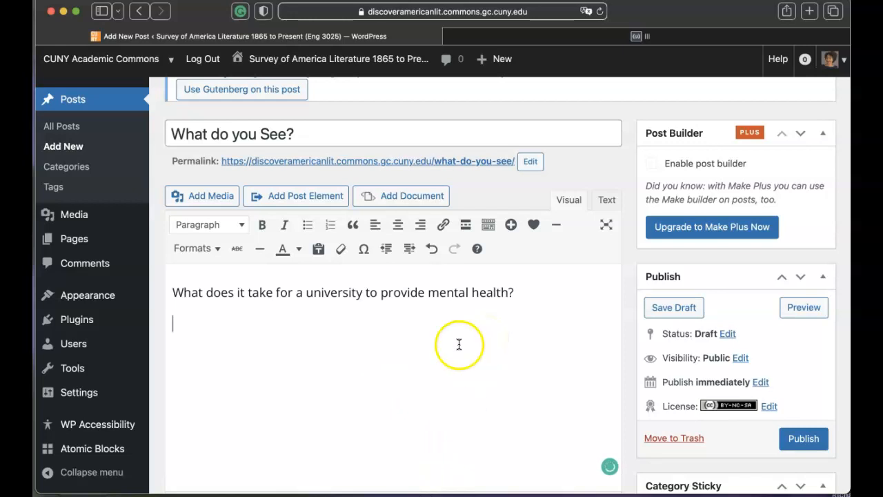
Upload the image file What Do You see.jpg from the Week Two The Jungle folder and insert it below the post's text.
{"action": "left_click", "coordinate": [214, 198]}
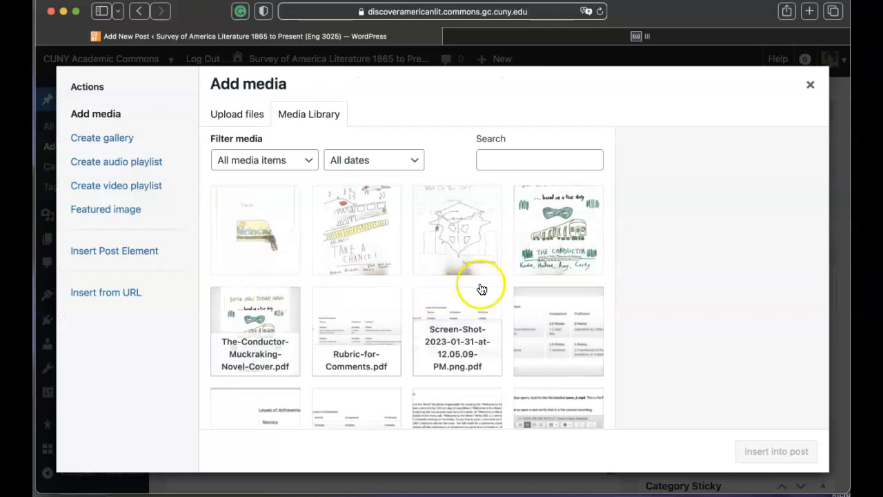
{"action": "left_click", "coordinate": [250, 115]}
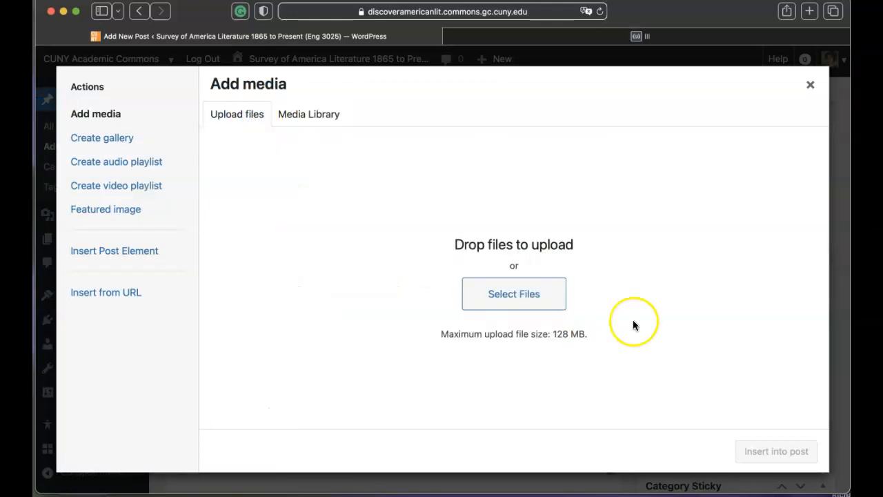
{"action": "left_click", "coordinate": [531, 304]}
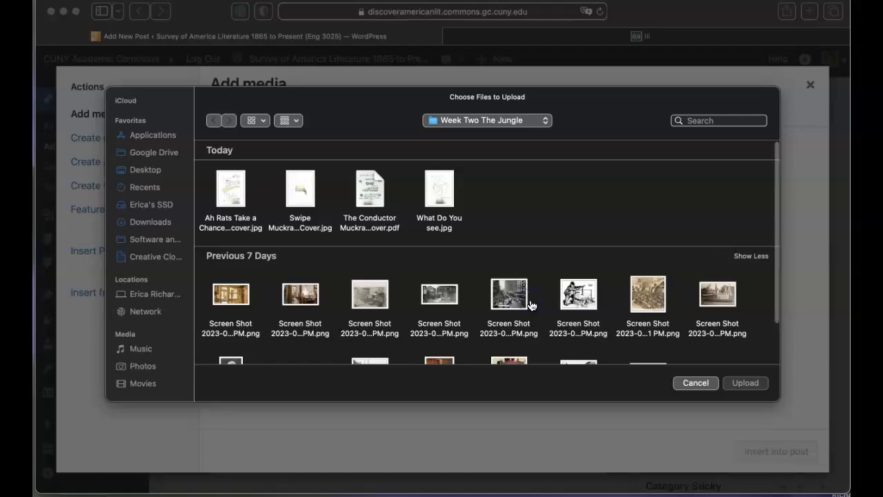
{"action": "left_click", "coordinate": [436, 181]}
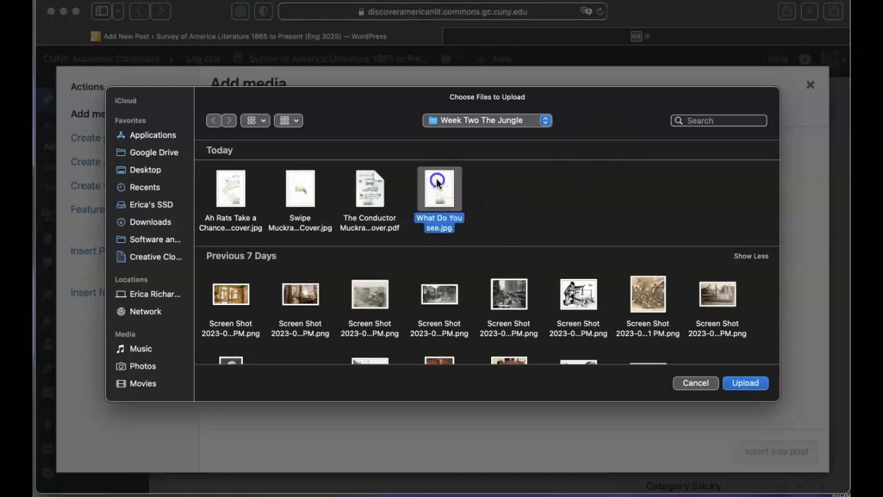
{"action": "left_click", "coordinate": [756, 384]}
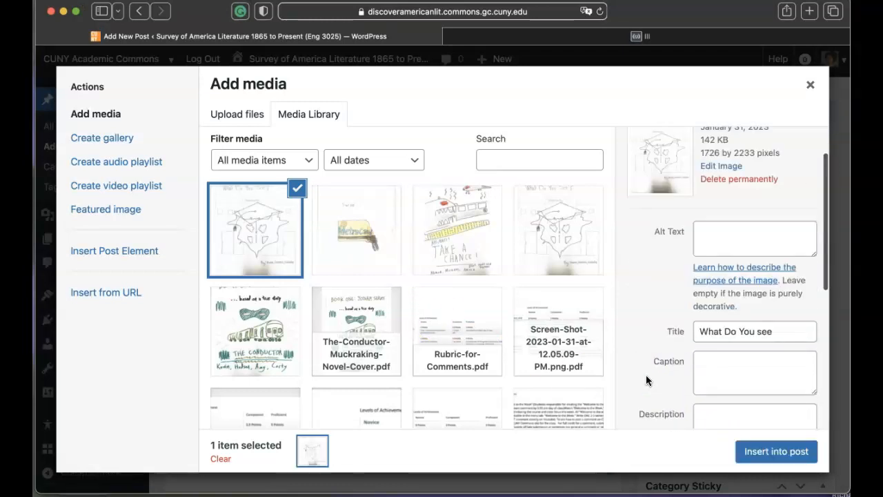
{"action": "left_click", "coordinate": [805, 466]}
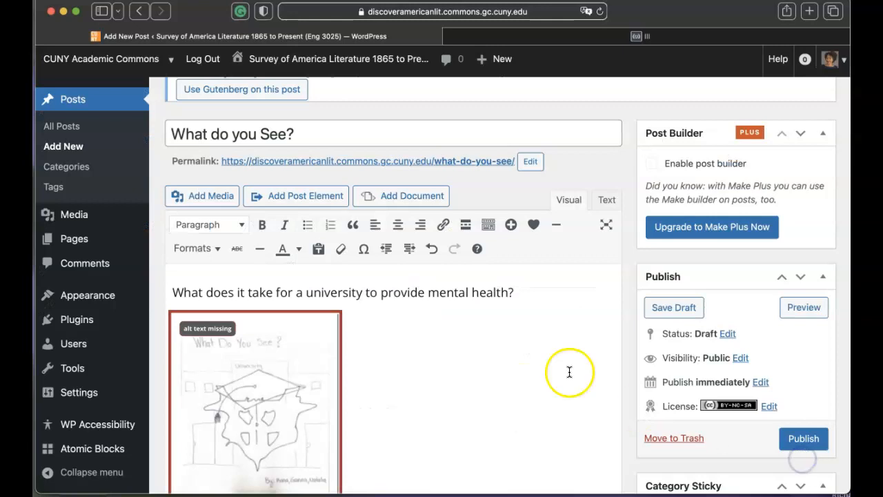
Center the inserted image in the post body.
{"action": "left_click", "coordinate": [398, 225]}
{"action": "scroll", "coordinate": [420, 403], "scroll_direction": "down", "scroll_amount": 2}
{"action": "scroll", "coordinate": [419, 402], "scroll_direction": "down", "scroll_amount": 2}
Give the centered image the caption "Cover of novel with universoty building drawn by students".
{"action": "left_click", "coordinate": [414, 361]}
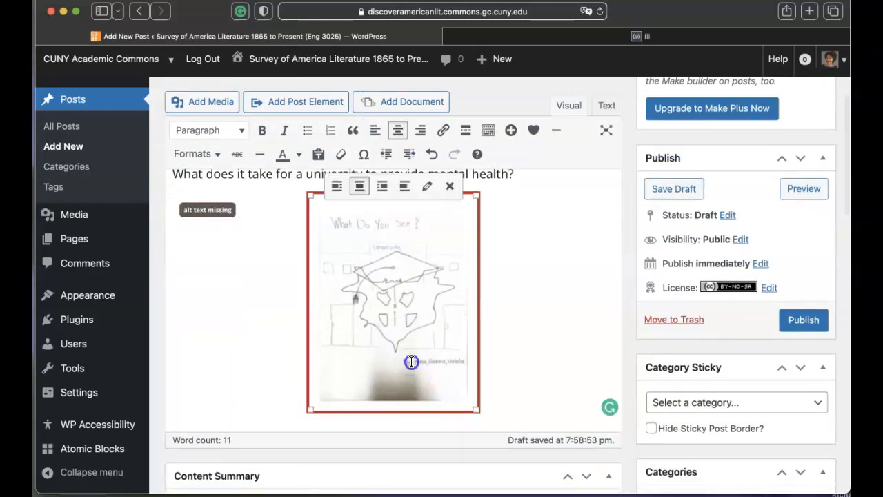
{"action": "left_click", "coordinate": [427, 188]}
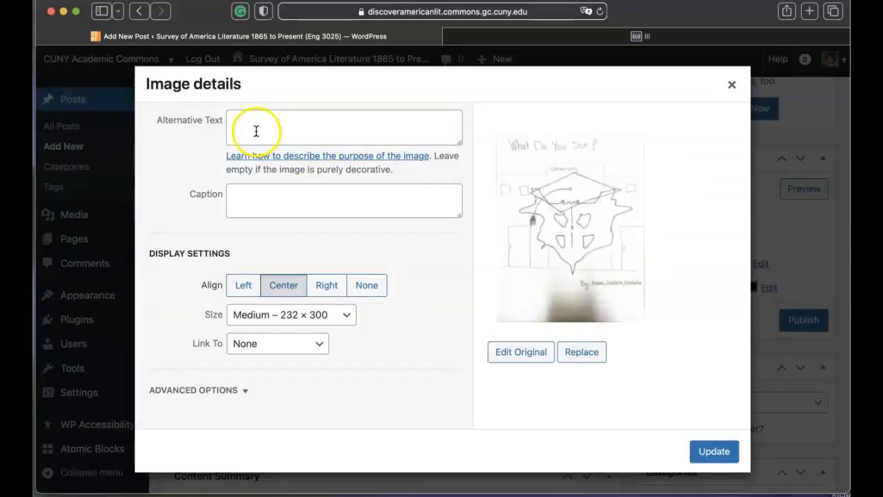
{"action": "left_click", "coordinate": [339, 202]}
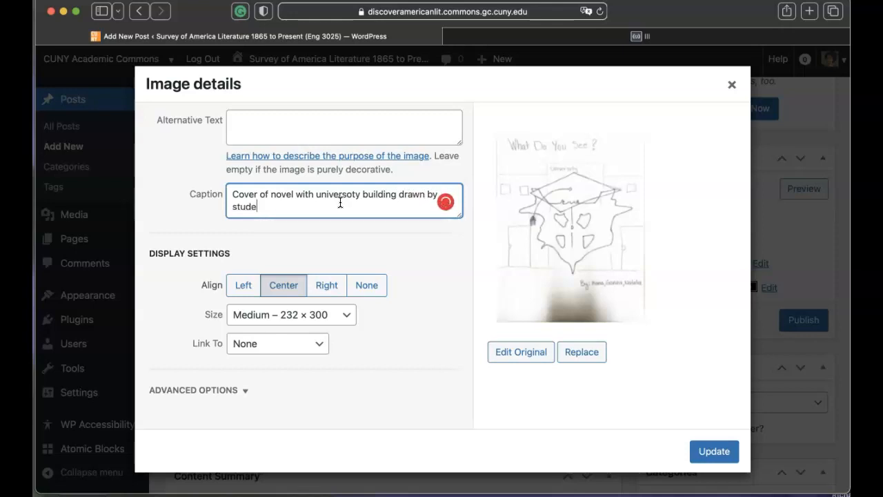
{"action": "left_click", "coordinate": [711, 450]}
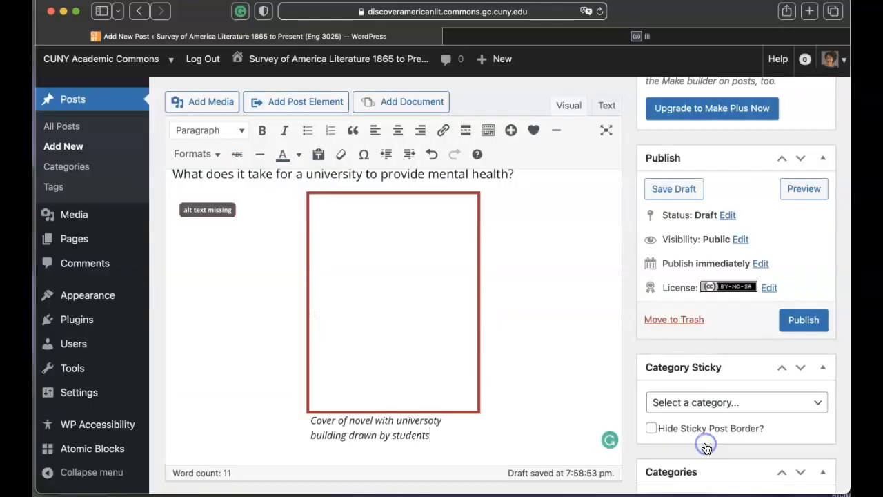
Correct the misspelled word "universoty" in the image caption to "university".
{"action": "scroll", "coordinate": [527, 388], "scroll_direction": "down", "scroll_amount": 2}
{"action": "left_click", "coordinate": [419, 367]}
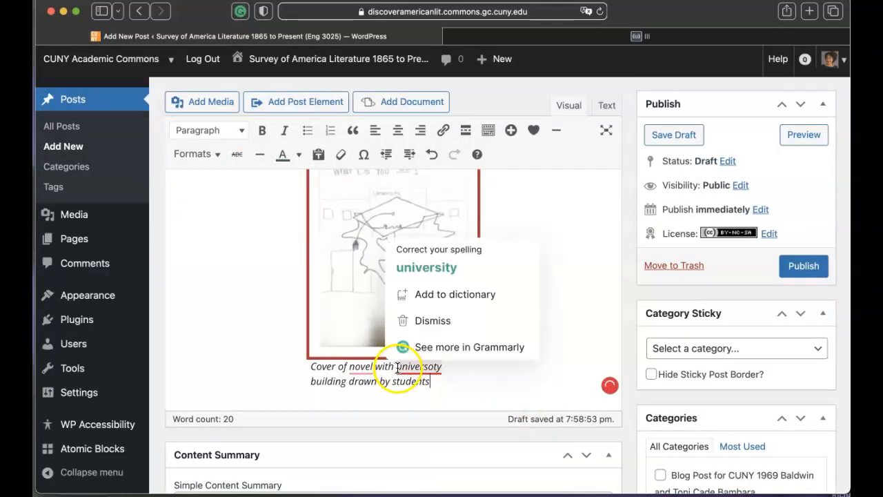
{"action": "left_click", "coordinate": [459, 267]}
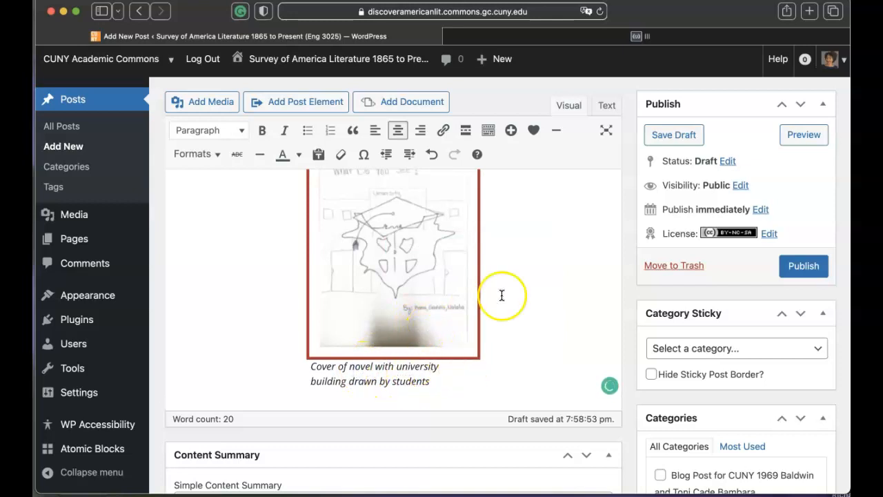
{"action": "scroll", "coordinate": [502, 295], "scroll_direction": "up", "scroll_amount": 1}
{"action": "scroll", "coordinate": [502, 296], "scroll_direction": "up", "scroll_amount": 2}
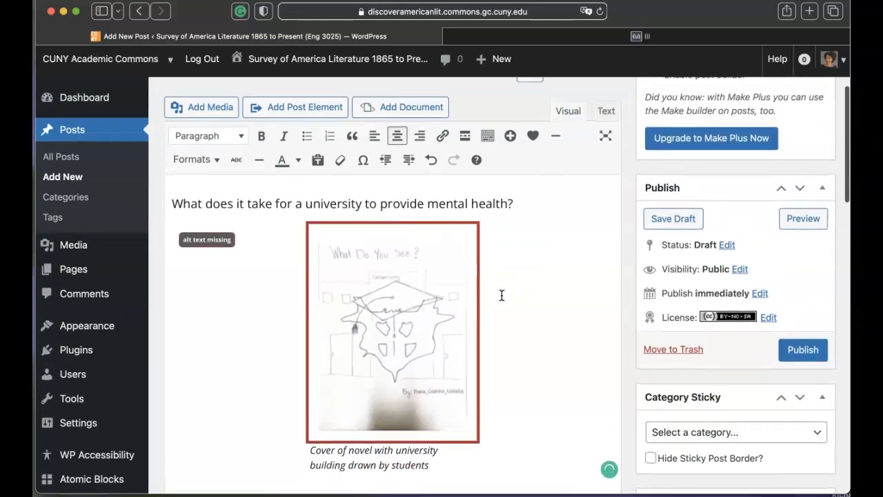
Review the captioned image in the post body and save the post as a draft.
{"action": "left_click", "coordinate": [385, 426]}
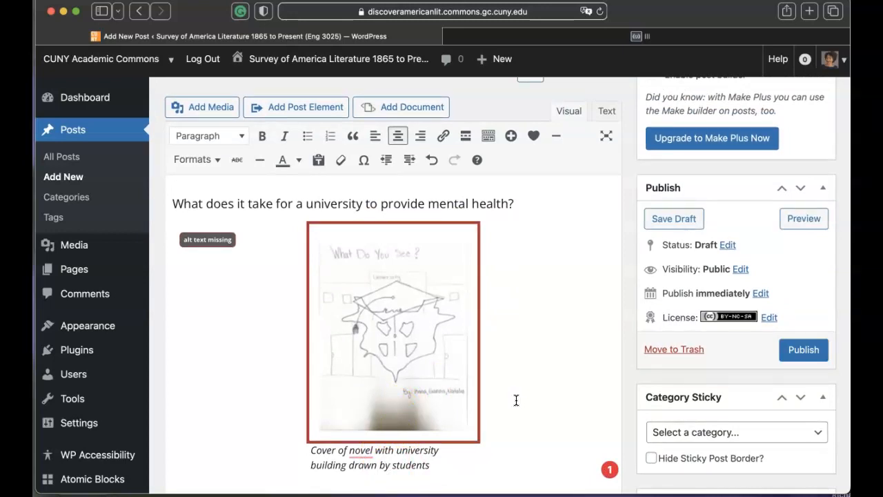
{"action": "scroll", "coordinate": [516, 400], "scroll_direction": "down", "scroll_amount": 4}
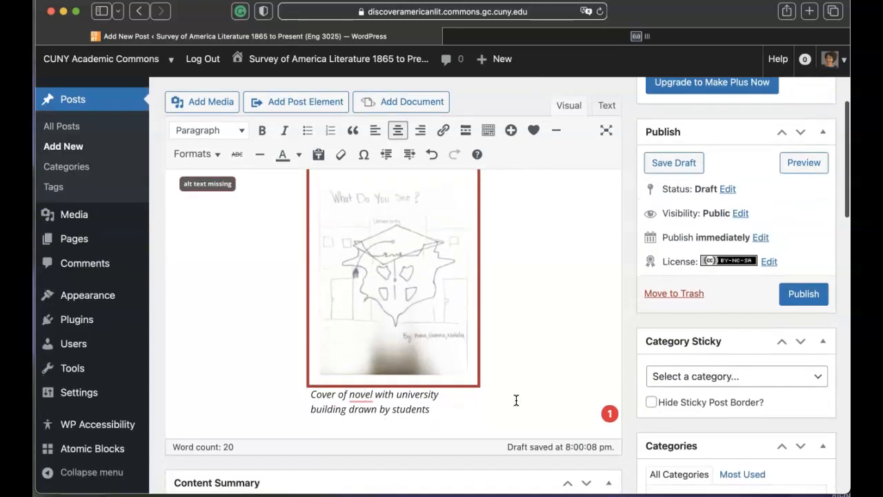
{"action": "scroll", "coordinate": [516, 400], "scroll_direction": "down", "scroll_amount": 3}
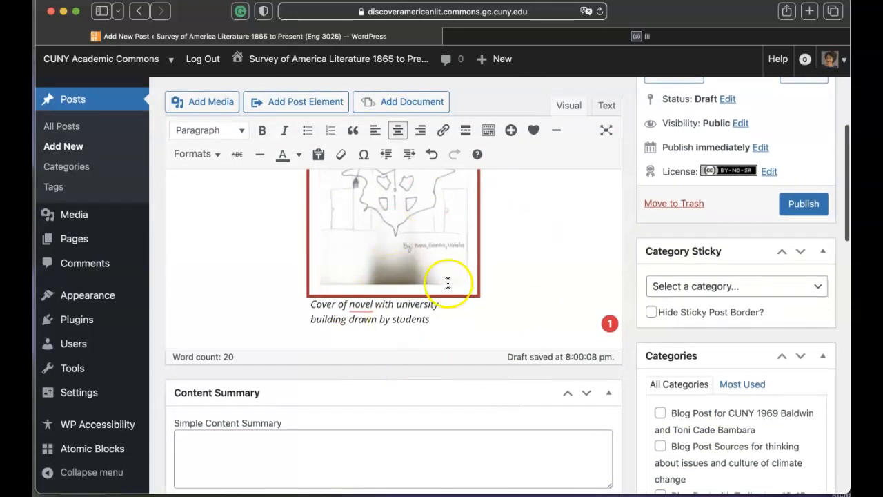
{"action": "scroll", "coordinate": [563, 250], "scroll_direction": "up", "scroll_amount": 4}
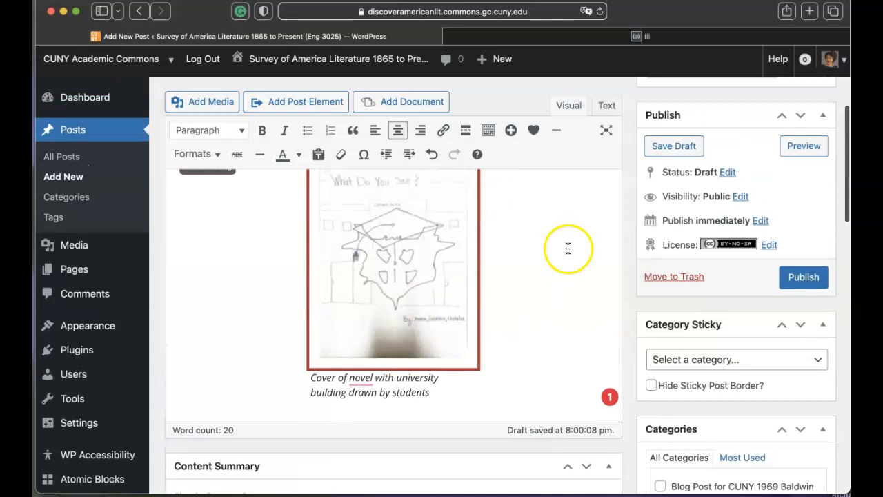
{"action": "left_click", "coordinate": [664, 152]}
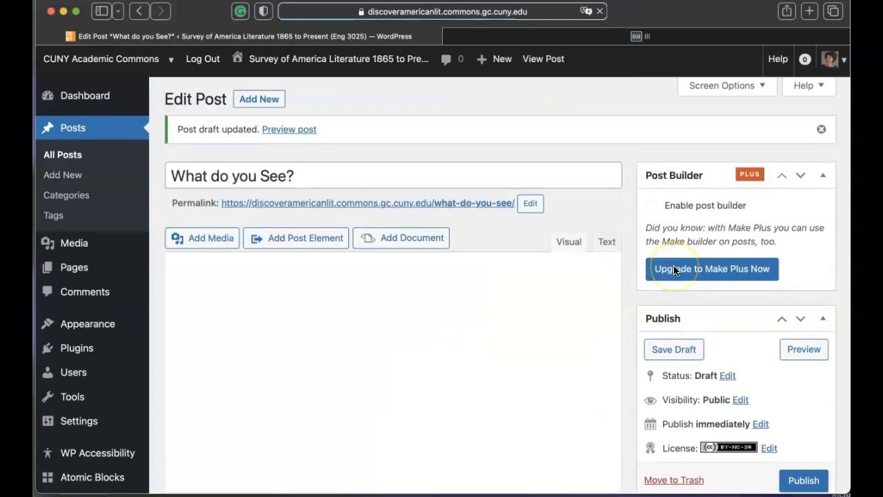
Assign the post to the category The Jungle Cast Blog Post and save the draft again.
{"action": "scroll", "coordinate": [674, 269], "scroll_direction": "down", "scroll_amount": 10}
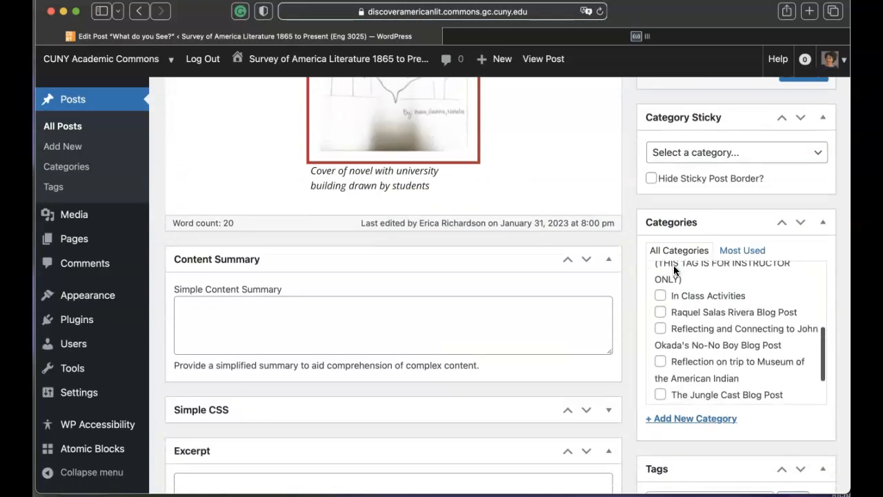
{"action": "scroll", "coordinate": [673, 270], "scroll_direction": "down", "scroll_amount": 3}
{"action": "scroll", "coordinate": [718, 235], "scroll_direction": "up", "scroll_amount": 2}
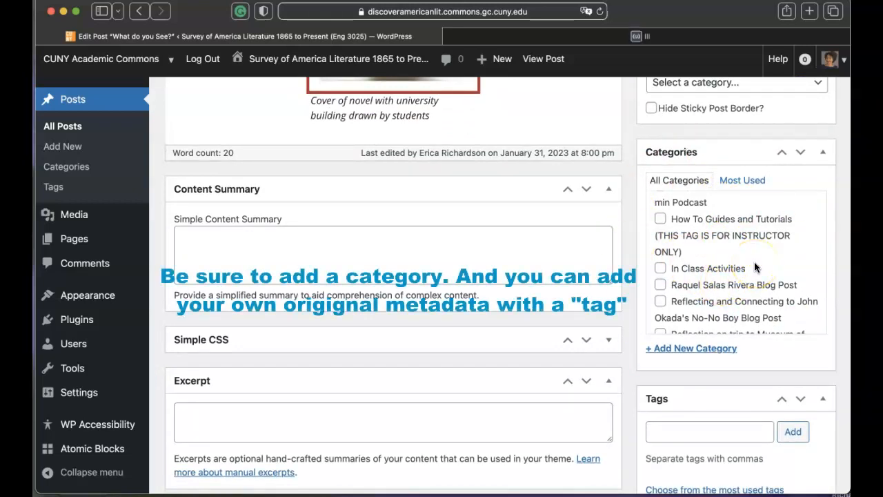
{"action": "scroll", "coordinate": [756, 268], "scroll_direction": "down", "scroll_amount": 5}
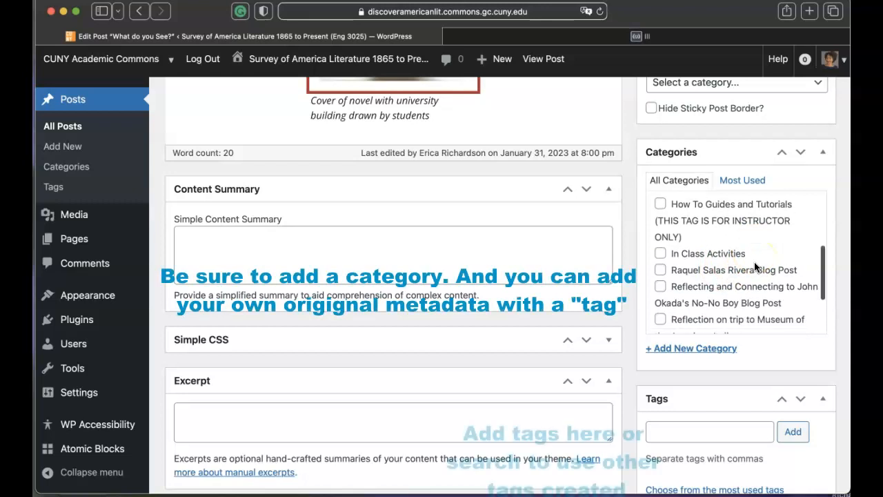
{"action": "left_click", "coordinate": [660, 303]}
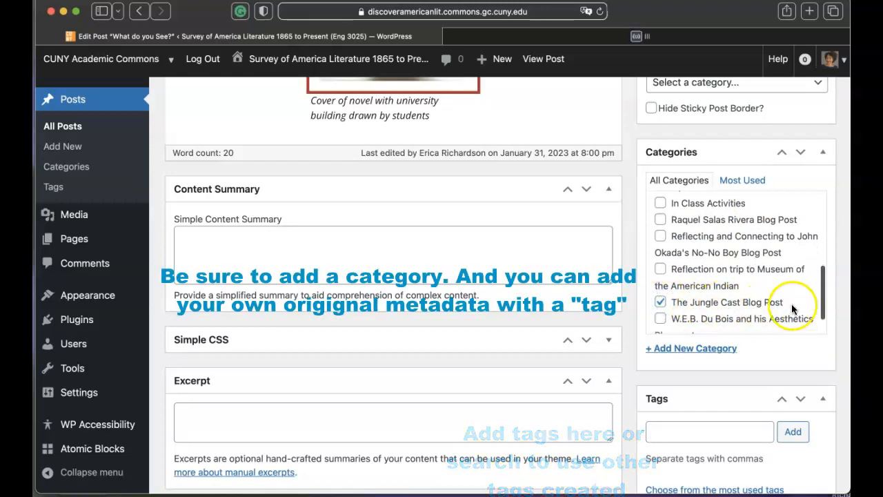
{"action": "scroll", "coordinate": [752, 263], "scroll_direction": "up", "scroll_amount": 5}
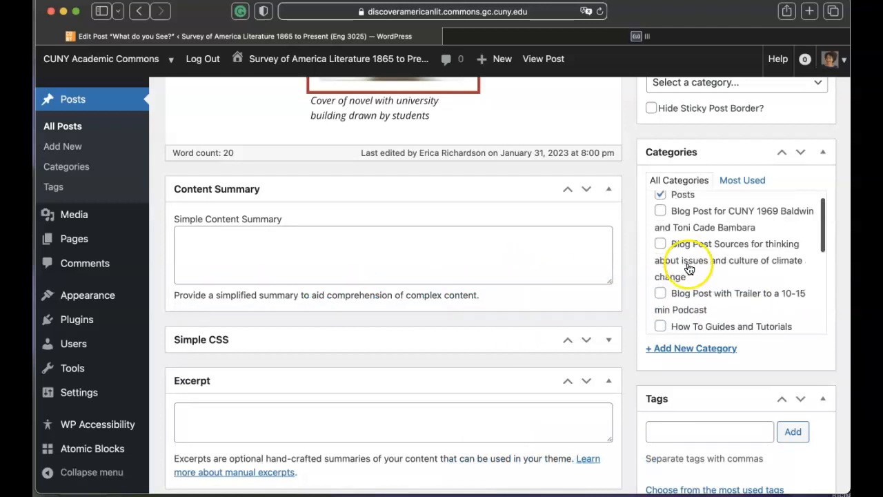
{"action": "scroll", "coordinate": [673, 147], "scroll_direction": "up", "scroll_amount": 6}
{"action": "left_click", "coordinate": [685, 160]}
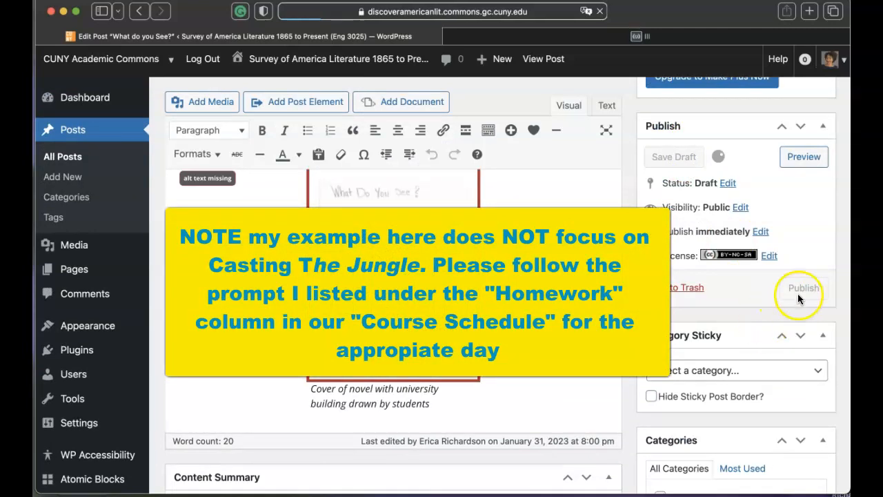
Publish the post and view the published page down to its image and caption.
{"action": "scroll", "coordinate": [798, 294], "scroll_direction": "down", "scroll_amount": 5}
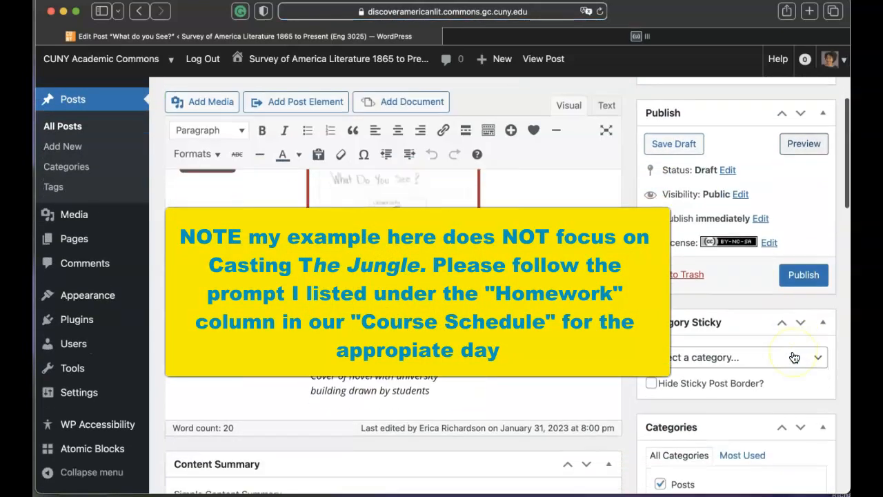
{"action": "left_click", "coordinate": [809, 276]}
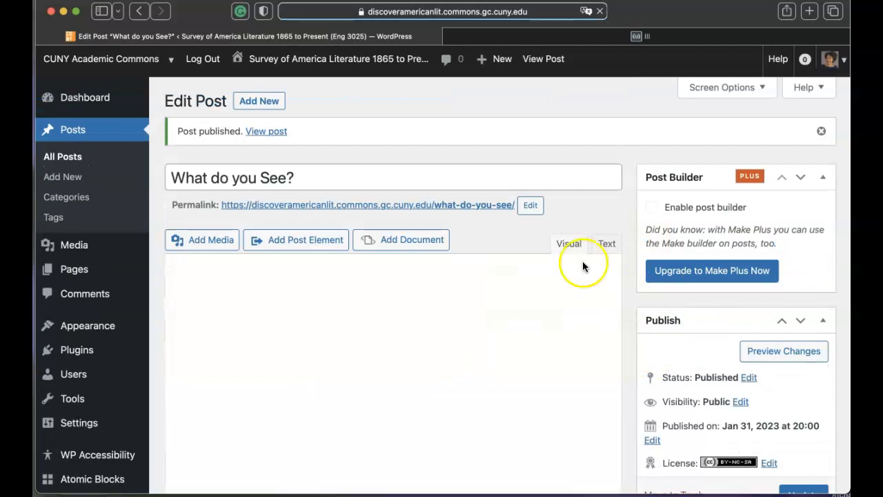
{"action": "left_click", "coordinate": [262, 132]}
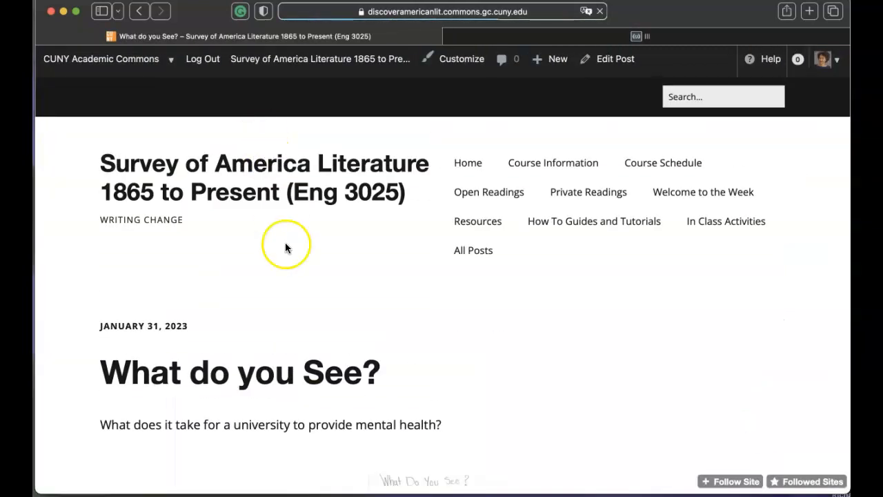
{"action": "scroll", "coordinate": [286, 247], "scroll_direction": "down", "scroll_amount": 5}
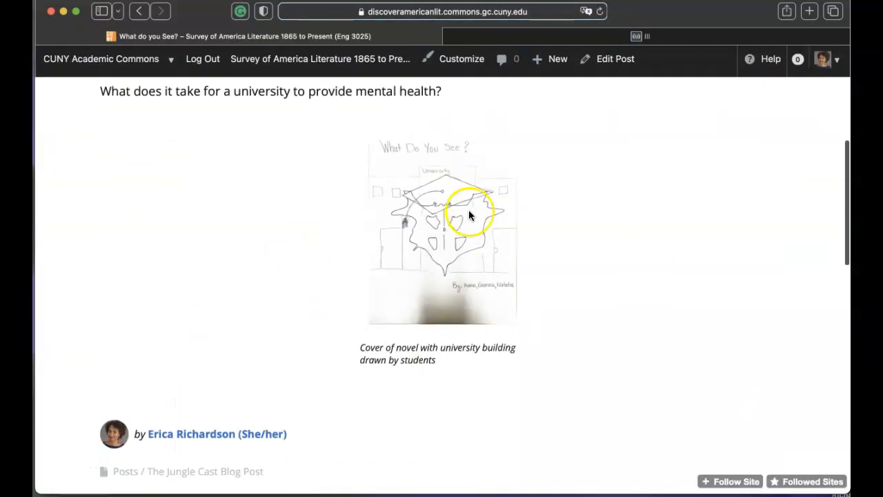
{"action": "scroll", "coordinate": [468, 210], "scroll_direction": "up", "scroll_amount": 3}
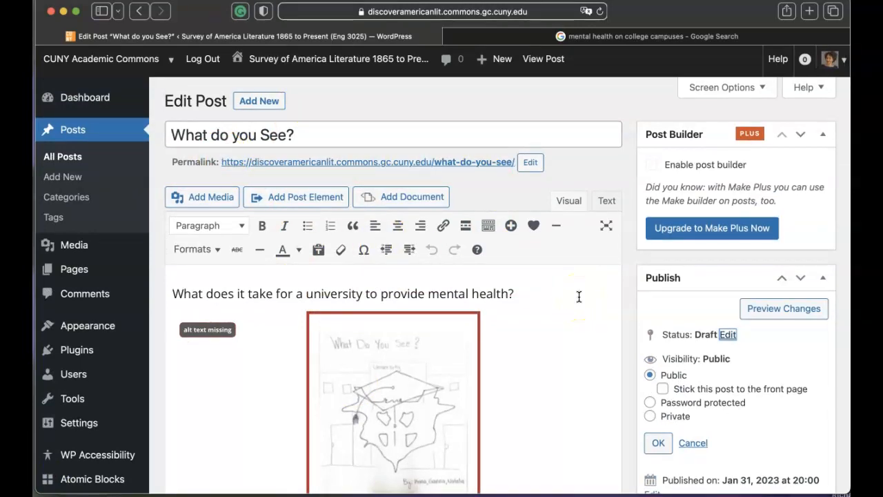
Add an empty line below the captioned image in the post body.
{"action": "scroll", "coordinate": [579, 297], "scroll_direction": "down", "scroll_amount": 3}
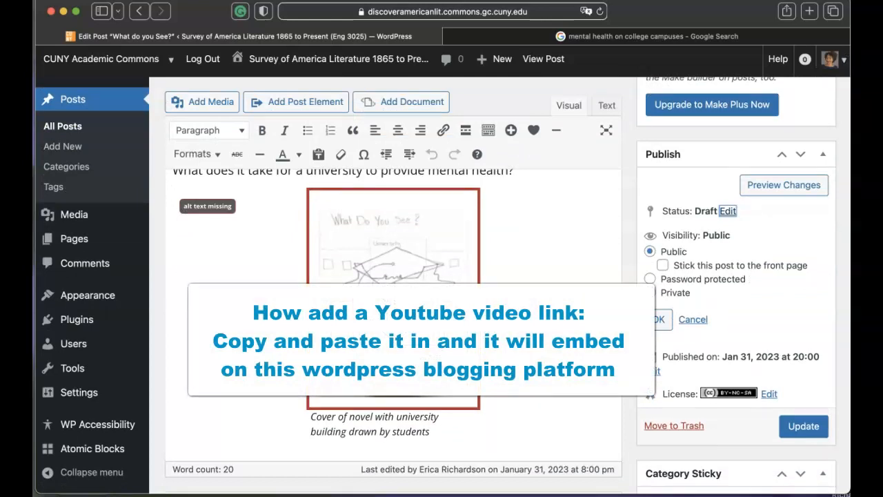
{"action": "left_click", "coordinate": [240, 443]}
{"action": "key", "text": "Return"}
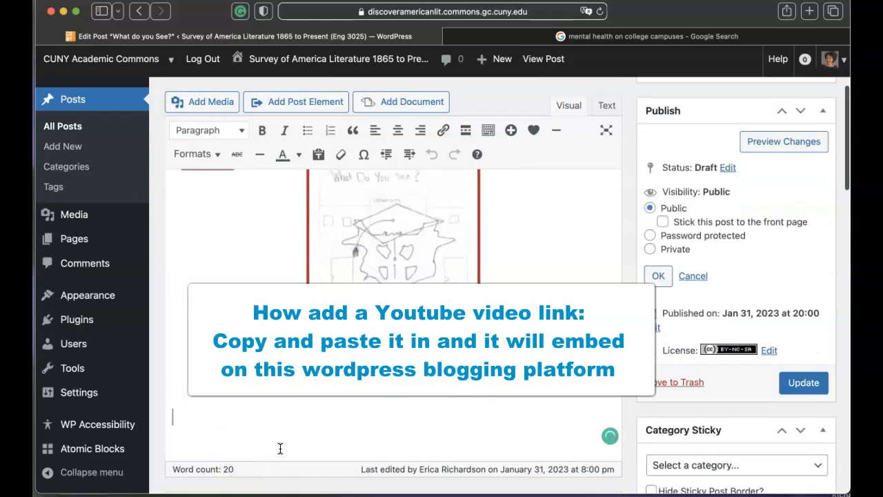
Switch to the Google video results for mental health on college campuses and check the Spectrum News result and other entries for a suitable video.
{"action": "left_click", "coordinate": [667, 37]}
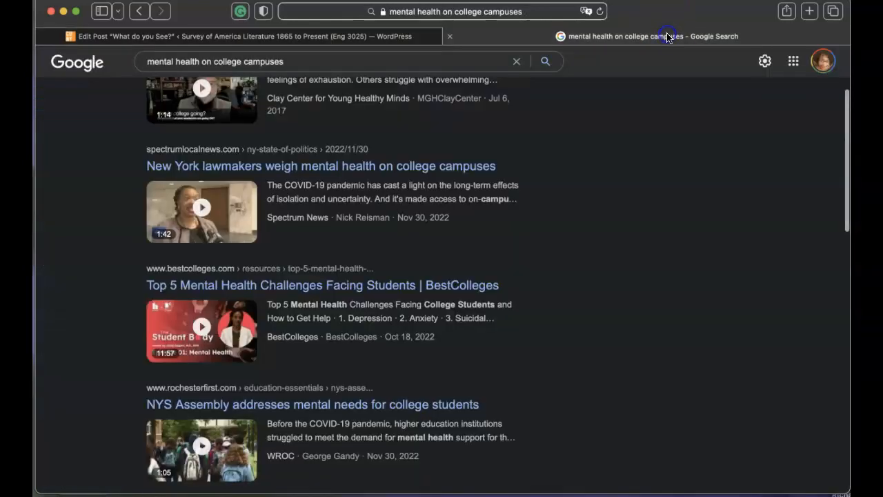
{"action": "scroll", "coordinate": [544, 204], "scroll_direction": "up", "scroll_amount": 3}
{"action": "scroll", "coordinate": [544, 204], "scroll_direction": "up", "scroll_amount": 1}
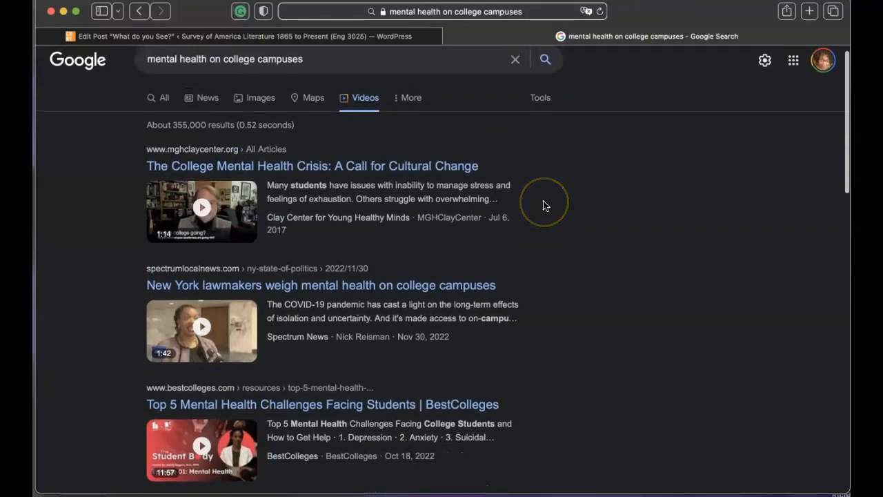
{"action": "scroll", "coordinate": [542, 204], "scroll_direction": "down", "scroll_amount": 2}
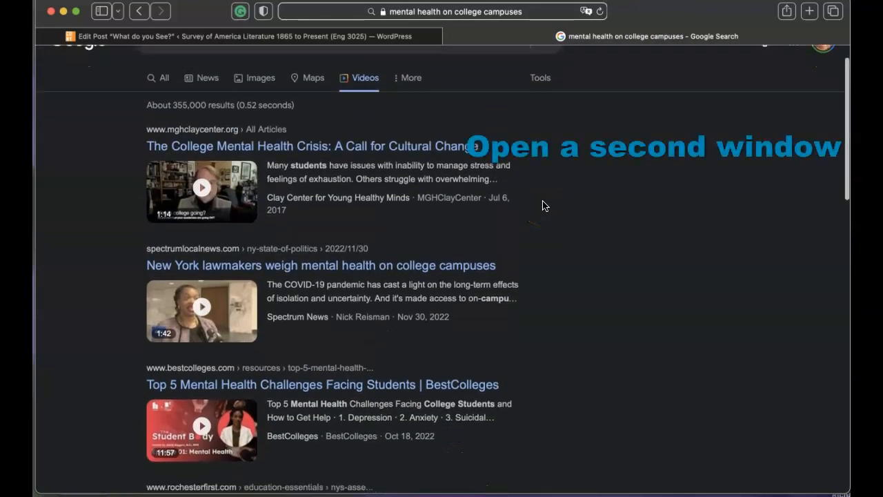
{"action": "scroll", "coordinate": [597, 281], "scroll_direction": "down", "scroll_amount": 2}
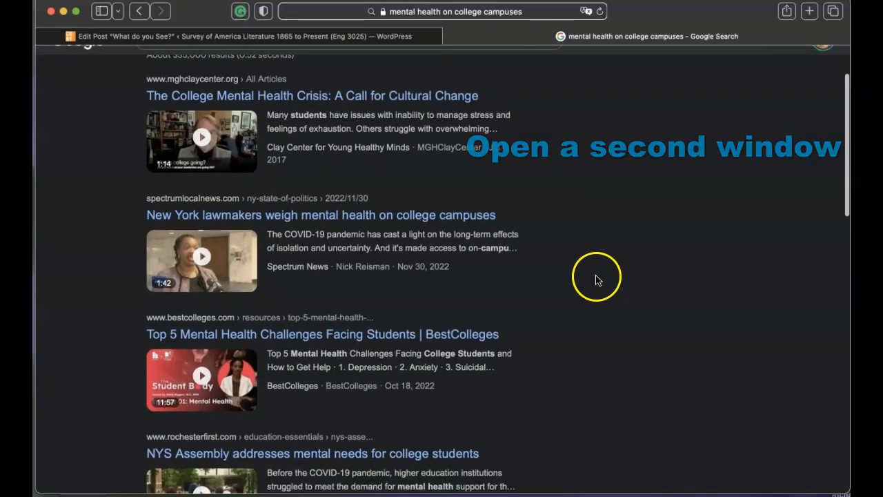
{"action": "left_click", "coordinate": [461, 216]}
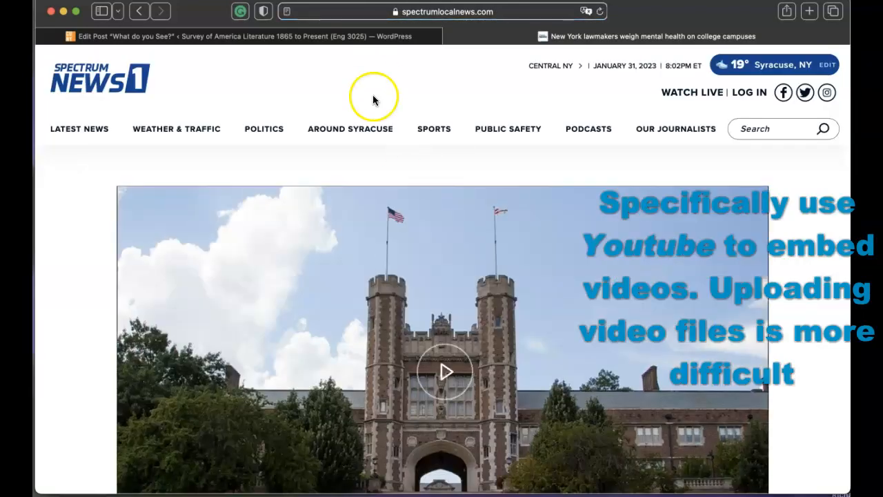
{"action": "scroll", "coordinate": [400, 264], "scroll_direction": "down", "scroll_amount": 5}
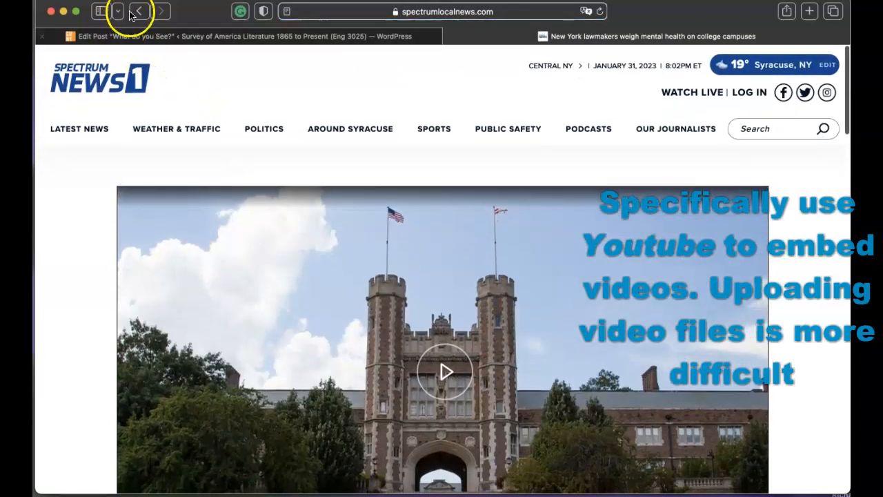
{"action": "left_click", "coordinate": [138, 12]}
{"action": "scroll", "coordinate": [310, 262], "scroll_direction": "down", "scroll_amount": 5}
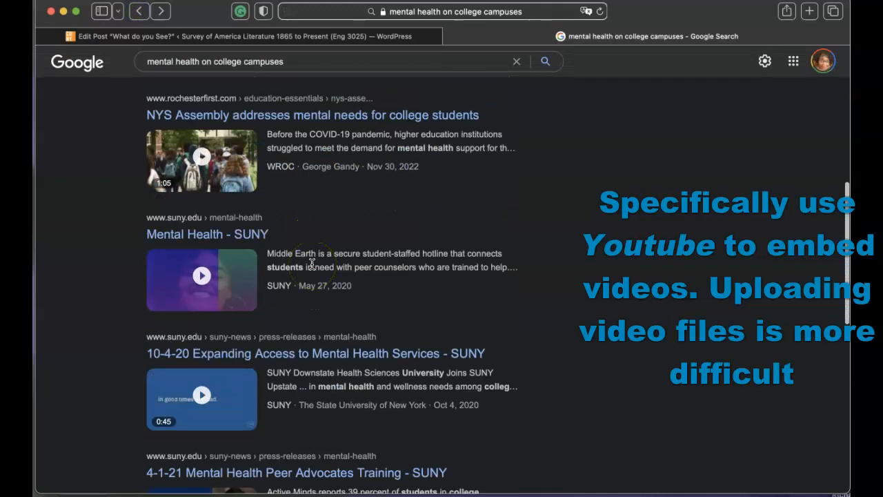
{"action": "scroll", "coordinate": [312, 264], "scroll_direction": "up", "scroll_amount": 6}
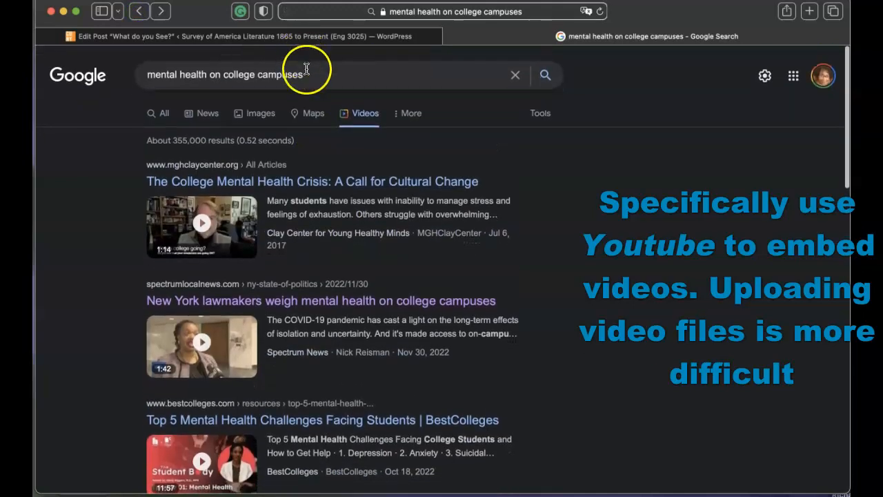
Search Google videos for "mental health on college campuses youtube" and open the YouTube video "Mental health crisis on college campuses".
{"action": "left_click", "coordinate": [306, 69]}
{"action": "type", "text": "youtu"}
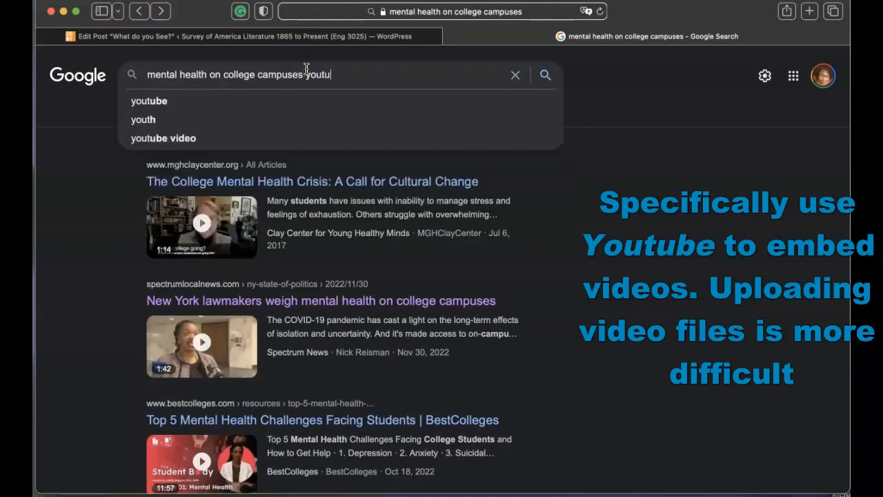
{"action": "type", "text": "be"}
{"action": "key", "text": "Return"}
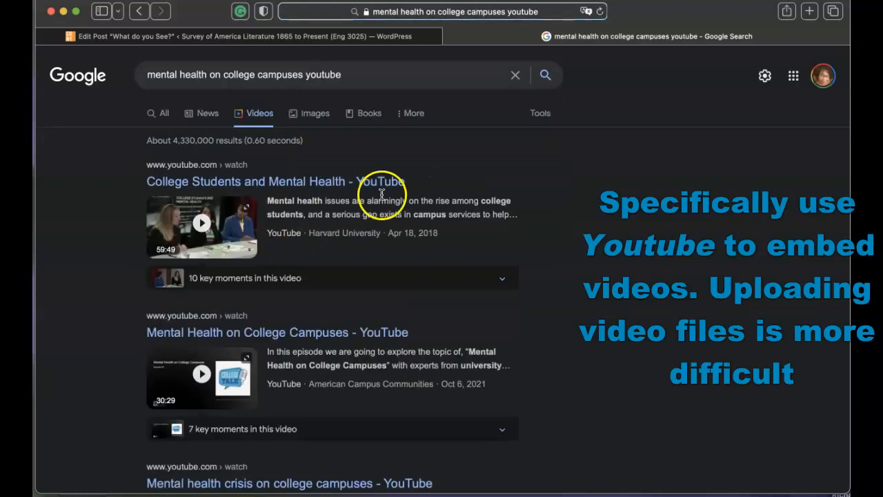
{"action": "scroll", "coordinate": [394, 256], "scroll_direction": "down", "scroll_amount": 7}
{"action": "scroll", "coordinate": [395, 257], "scroll_direction": "up", "scroll_amount": 2}
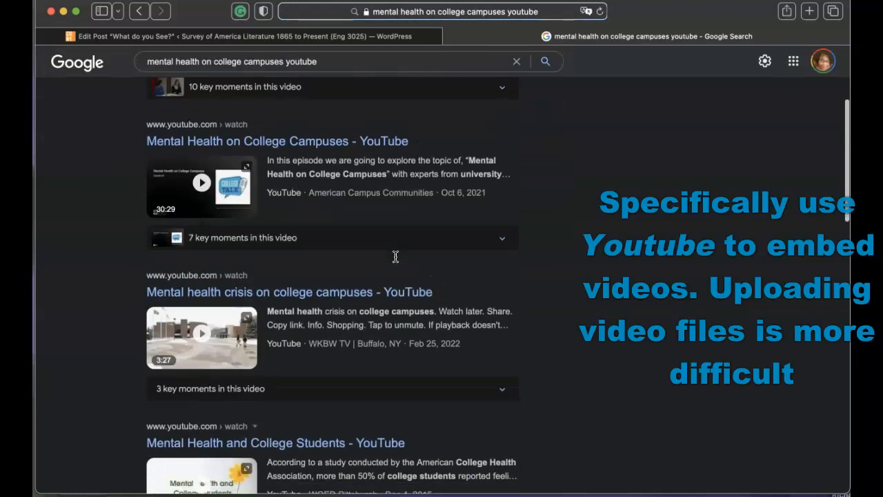
{"action": "scroll", "coordinate": [396, 256], "scroll_direction": "down", "scroll_amount": 2}
{"action": "left_click", "coordinate": [397, 250]}
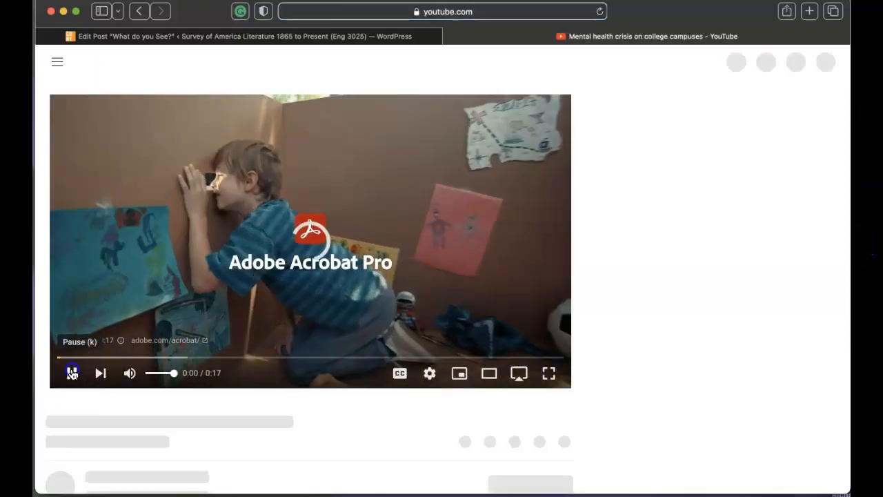
Pause playback, copy the YouTube video's web address and paste it below the image caption in the WordPress post to embed the video.
{"action": "left_click", "coordinate": [73, 374]}
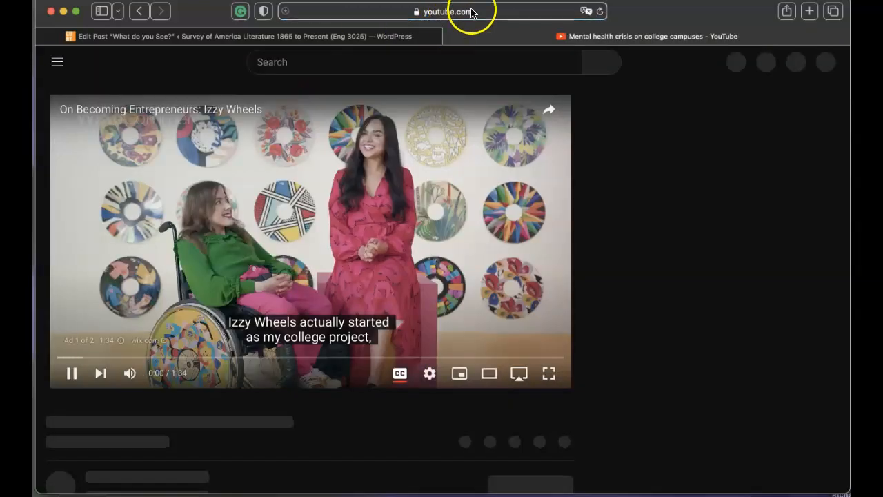
{"action": "left_click", "coordinate": [470, 11]}
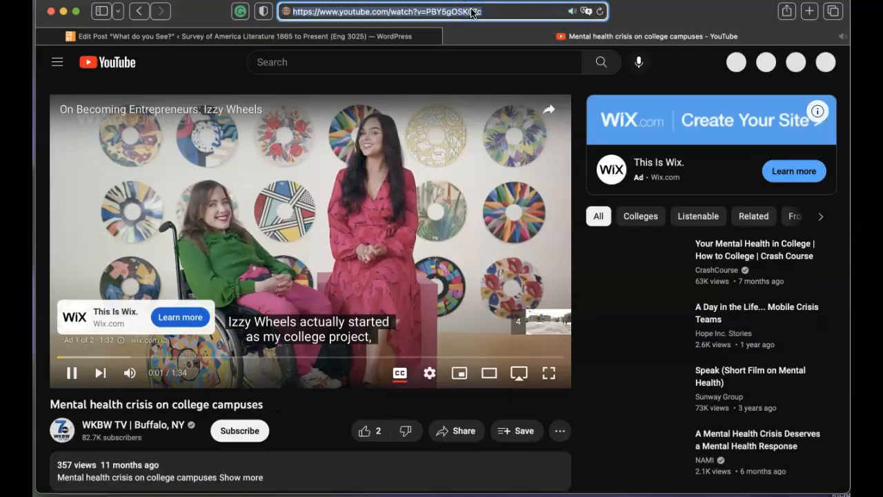
{"action": "left_click", "coordinate": [72, 368]}
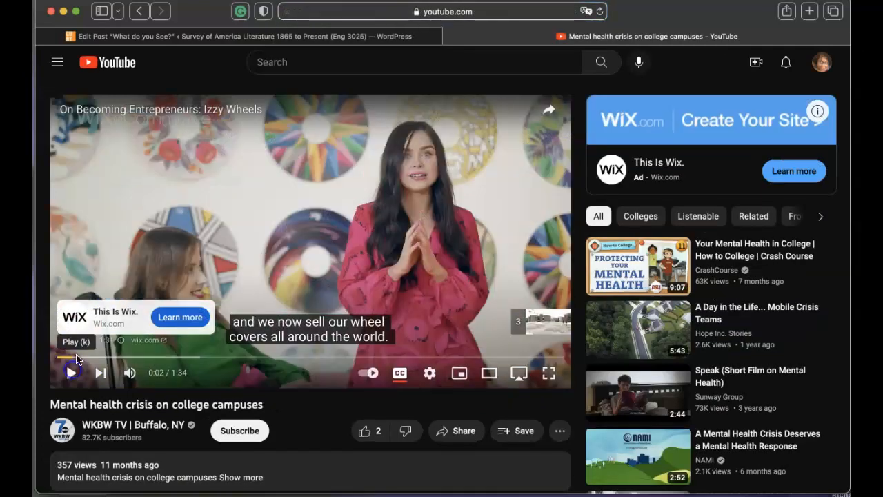
{"action": "left_click", "coordinate": [289, 35]}
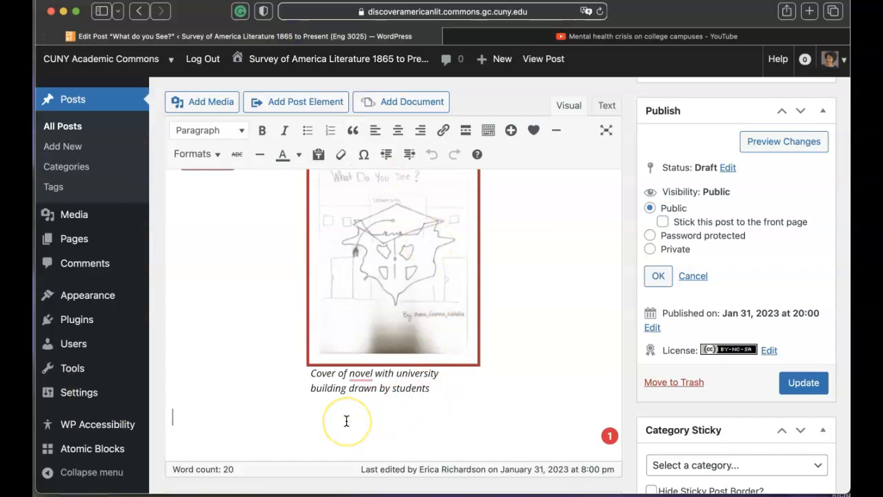
{"action": "key", "text": "super+v"}
{"action": "scroll", "coordinate": [347, 421], "scroll_direction": "down", "scroll_amount": 4}
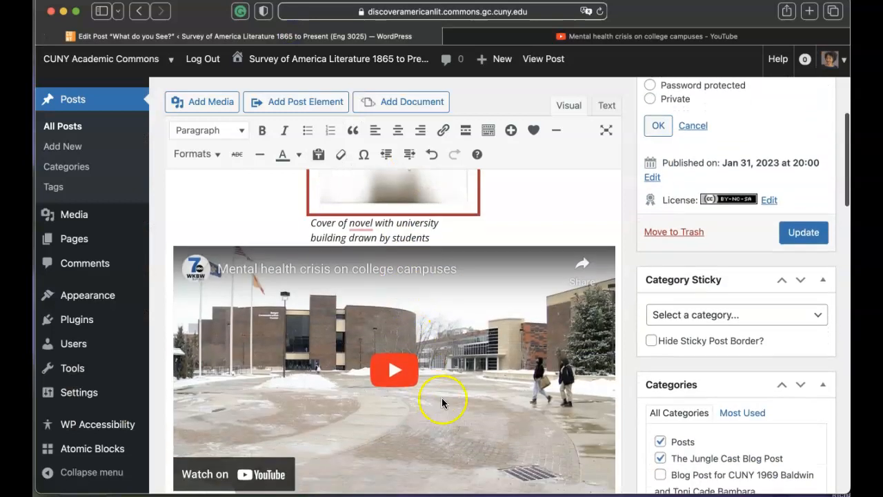
Check the embedded video below the caption and update the "What do you See?" post to save it.
{"action": "scroll", "coordinate": [443, 402], "scroll_direction": "down", "scroll_amount": 3}
{"action": "scroll", "coordinate": [487, 313], "scroll_direction": "up", "scroll_amount": 3}
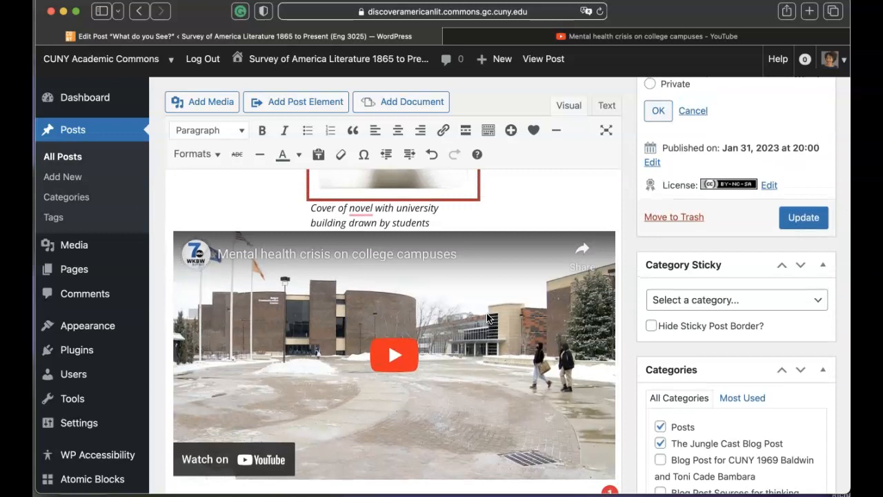
{"action": "left_click", "coordinate": [796, 219]}
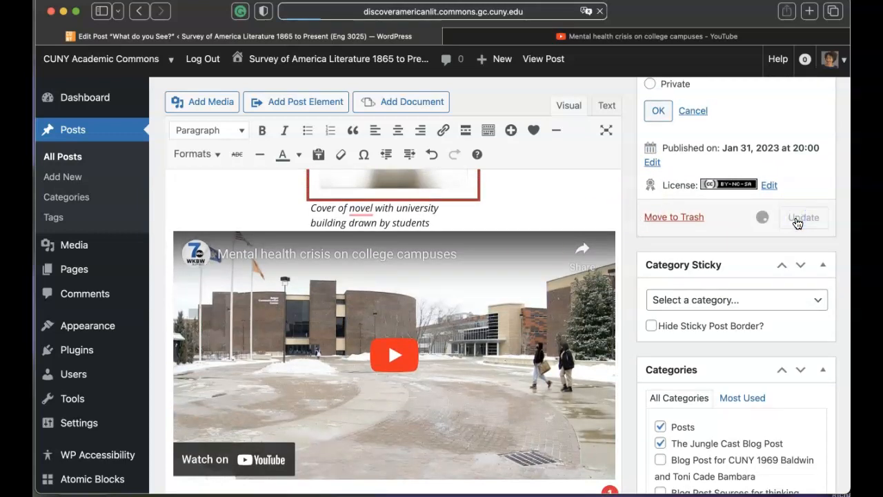
{"action": "scroll", "coordinate": [560, 266], "scroll_direction": "up", "scroll_amount": 1}
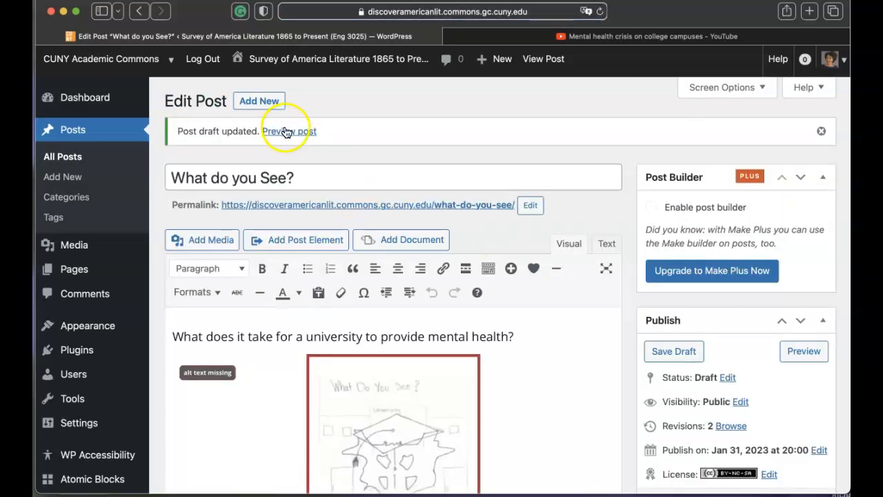
Preview the "What do you See?" post and review its title, text, captioned image and embedded video on the site.
{"action": "left_click", "coordinate": [287, 134]}
{"action": "scroll", "coordinate": [331, 302], "scroll_direction": "down", "scroll_amount": 5}
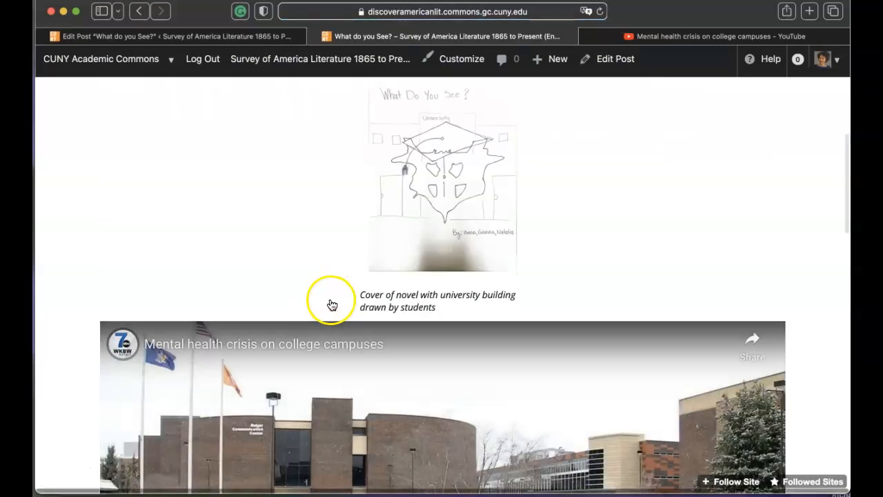
{"action": "scroll", "coordinate": [509, 423], "scroll_direction": "down", "scroll_amount": 4}
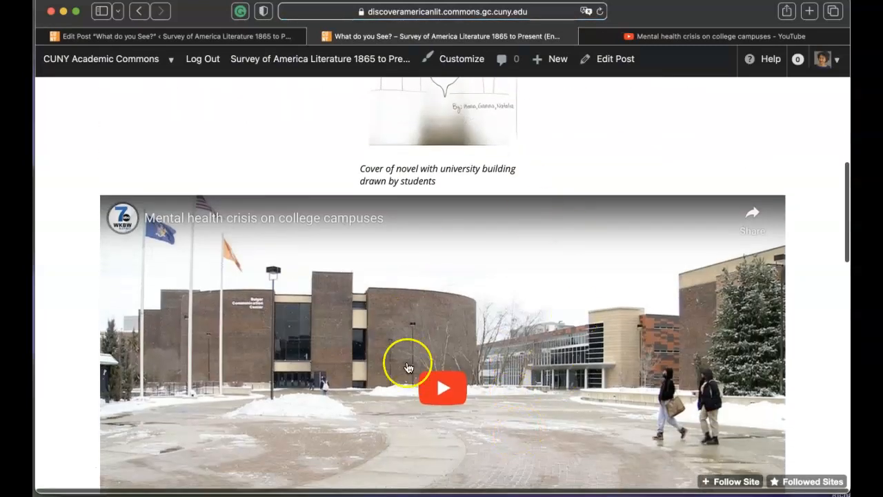
{"action": "scroll", "coordinate": [524, 287], "scroll_direction": "down", "scroll_amount": 3}
{"action": "scroll", "coordinate": [525, 286], "scroll_direction": "up", "scroll_amount": 10}
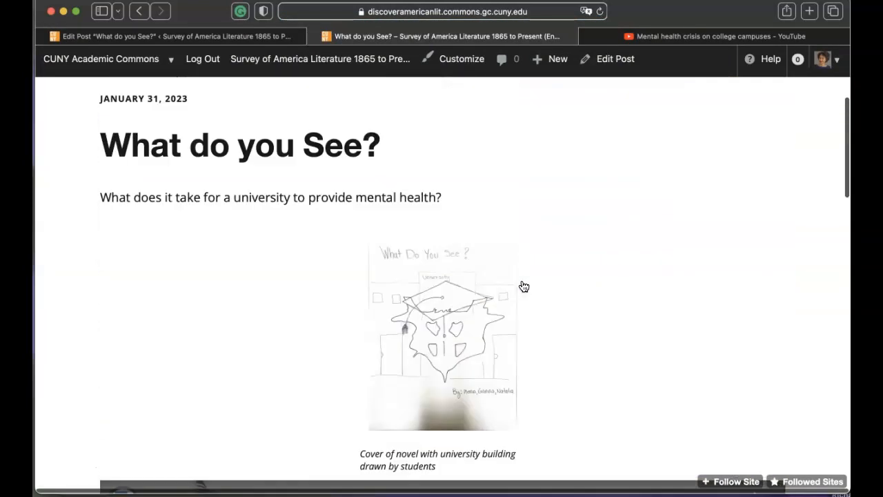
{"action": "scroll", "coordinate": [524, 287], "scroll_direction": "up", "scroll_amount": 1}
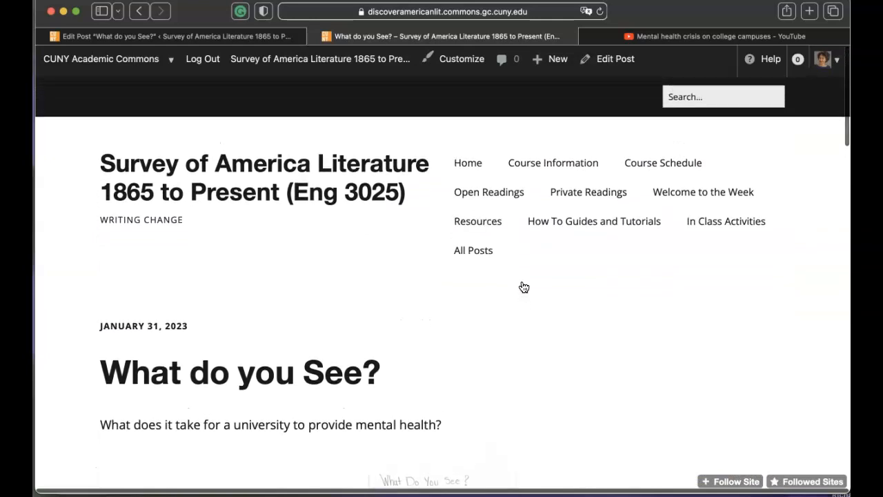